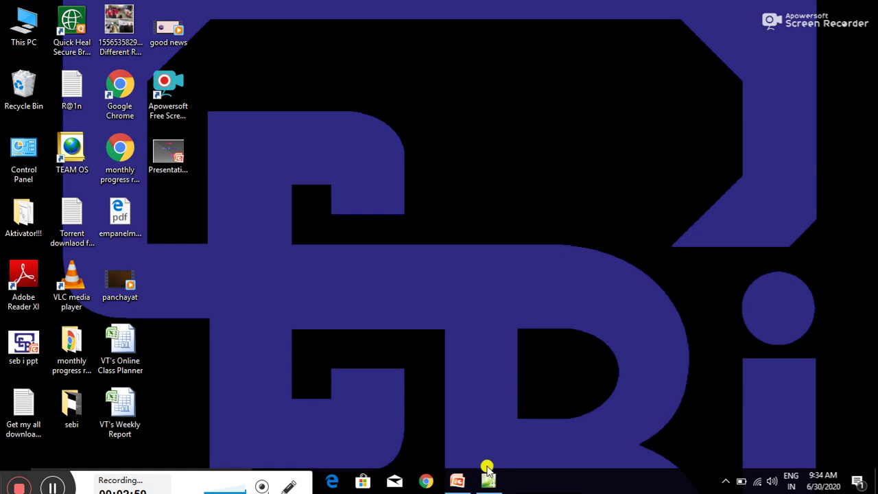
Restore the Expression Web window and create a new blank HTML page, Untitled_1.html.
left_click(486, 482)
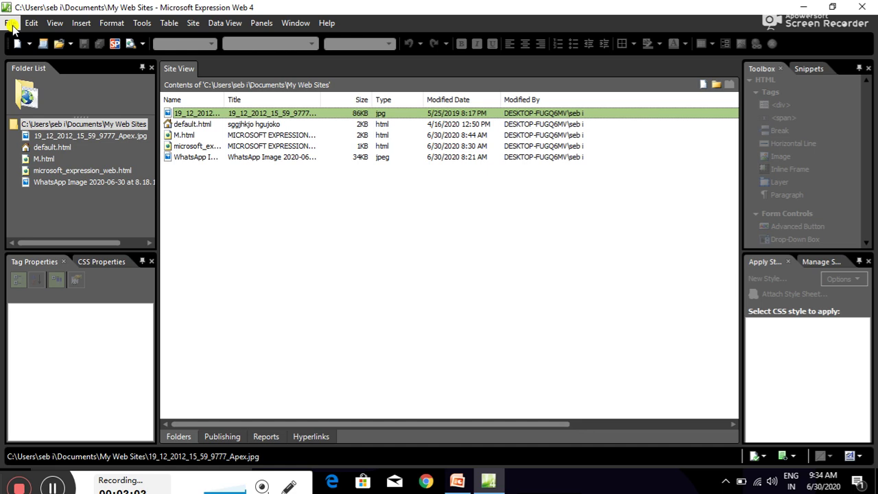
left_click(11, 23)
mouse_move(35, 43)
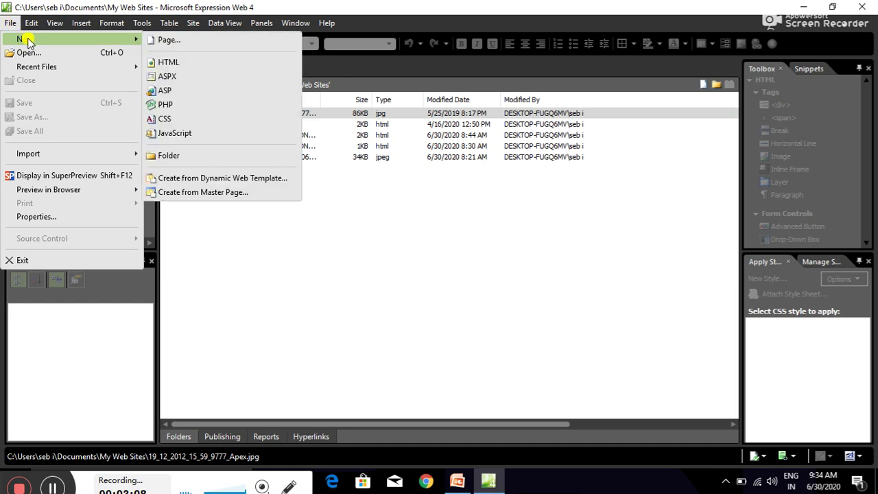
left_click(176, 63)
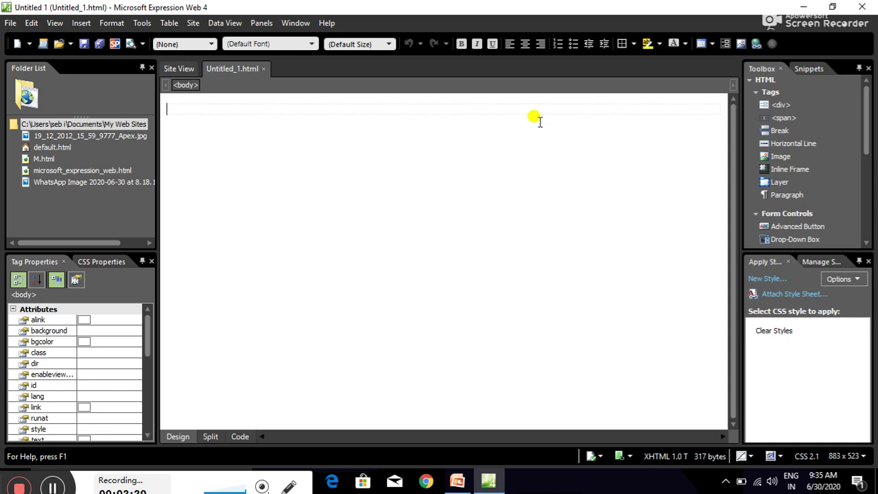
Type 'my school' and format that line as a centered Heading 1.
type("my")
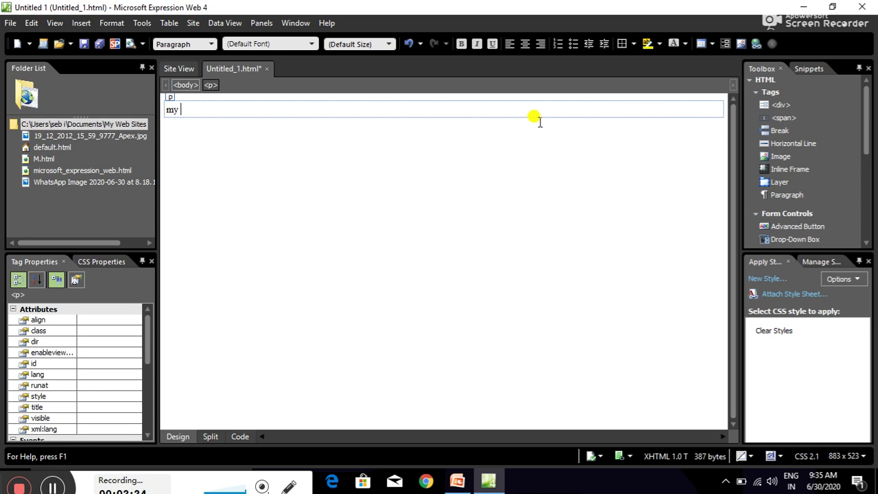
type(" school")
key("Return")
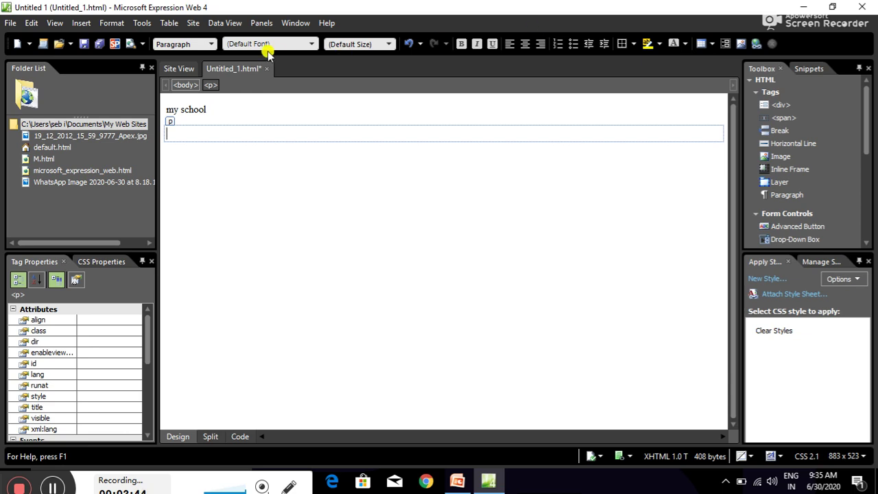
left_click(197, 45)
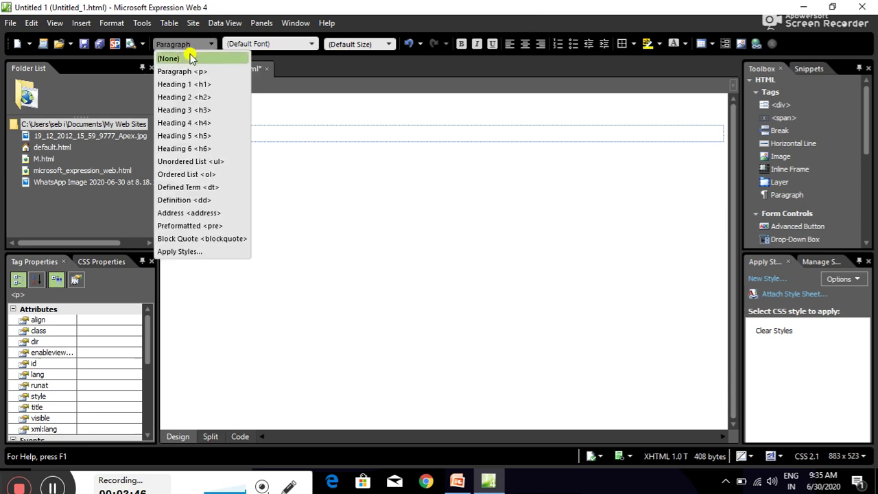
left_click(179, 85)
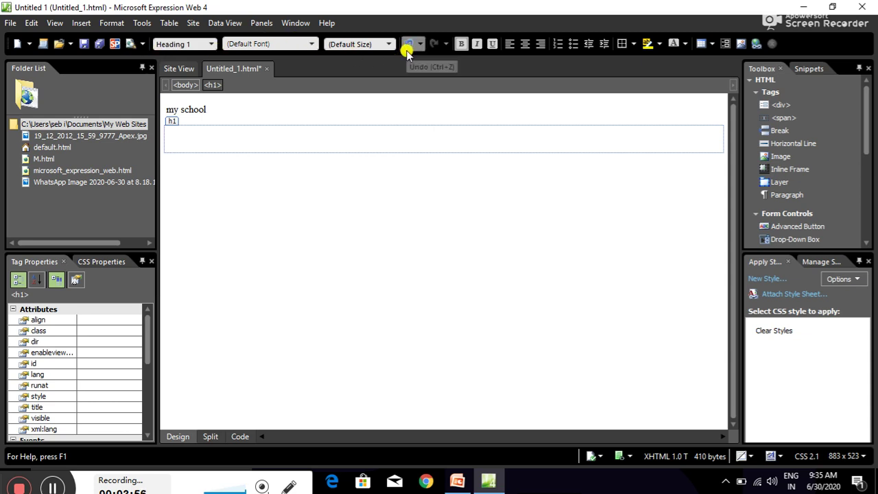
left_click(408, 44)
left_click(169, 108)
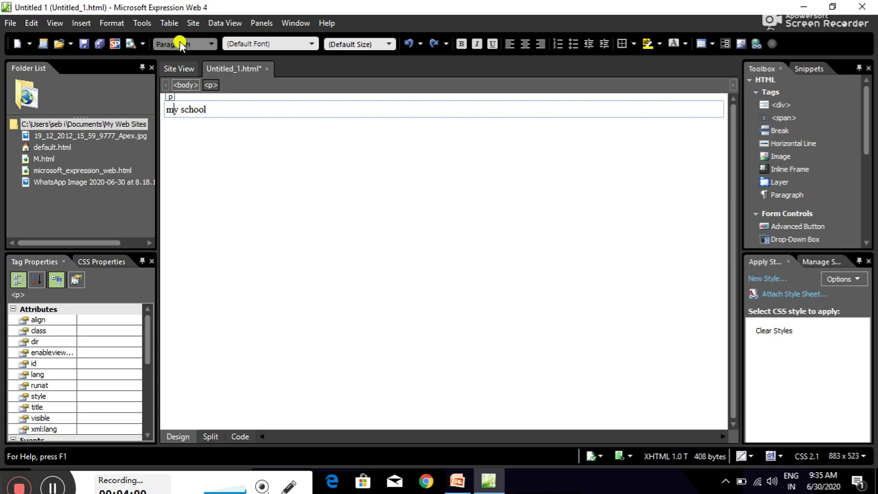
left_click(180, 44)
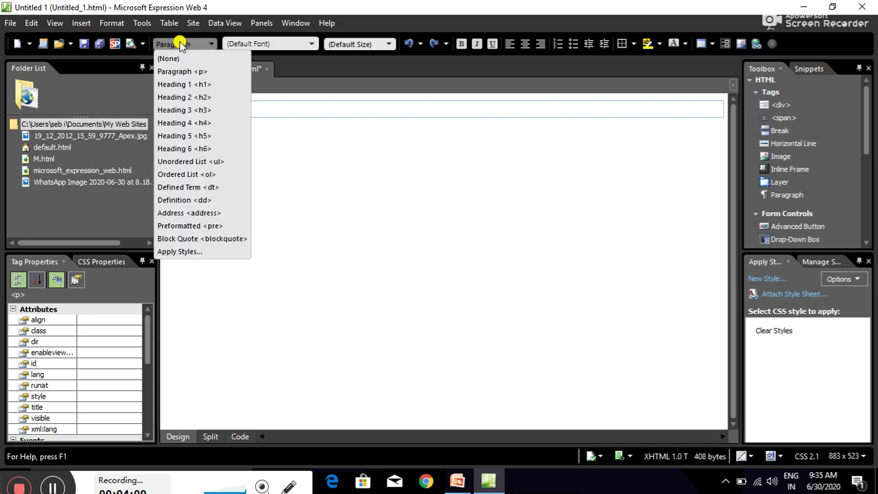
left_click(184, 84)
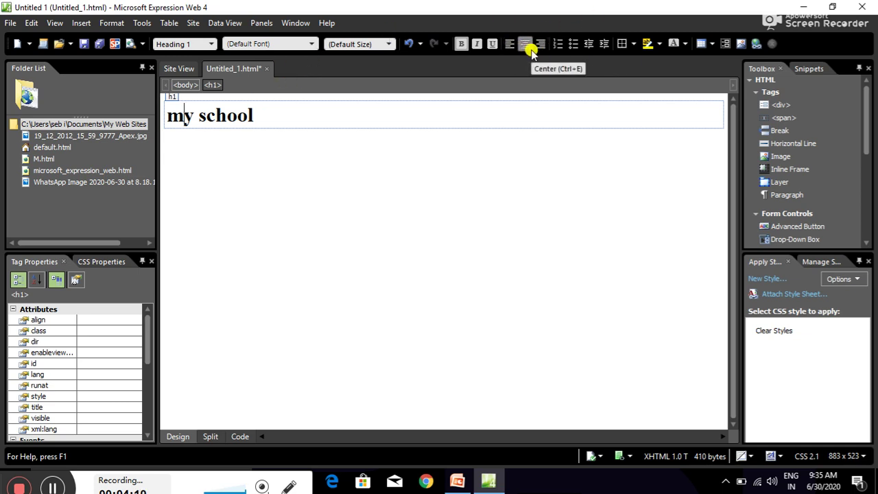
left_click(528, 49)
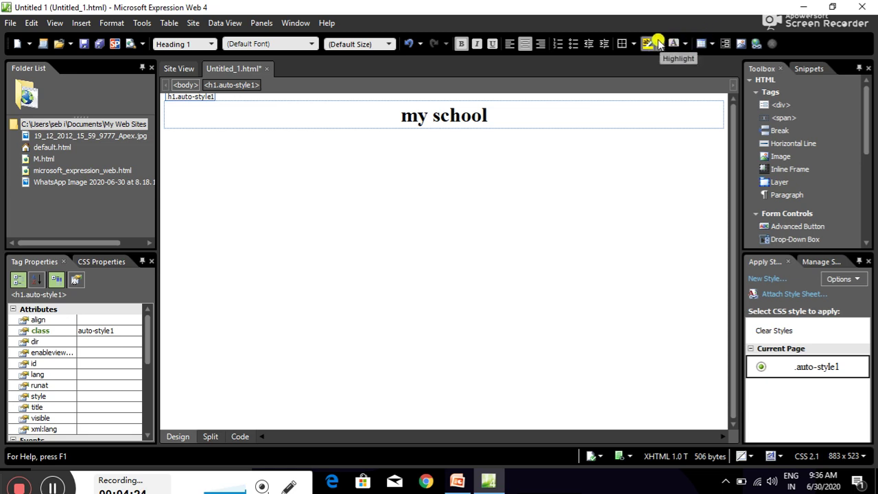
Give the whole 'my school' heading a cyan highlight.
left_click(658, 45)
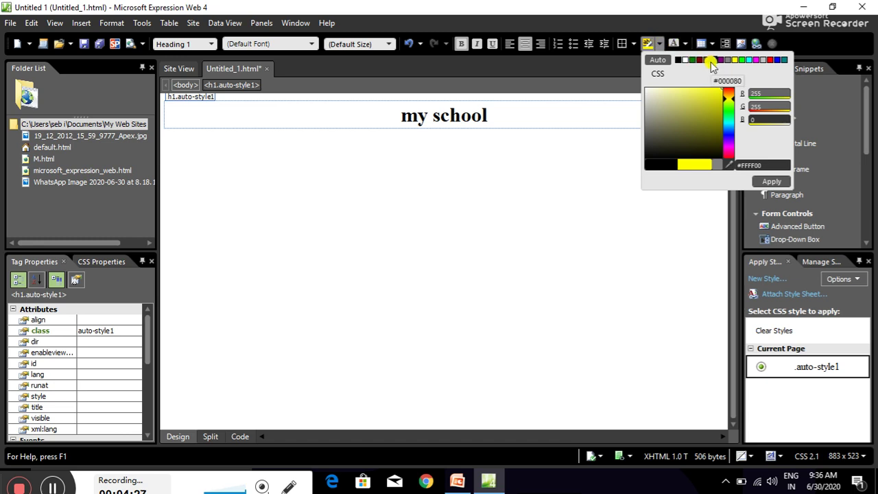
left_click(750, 60)
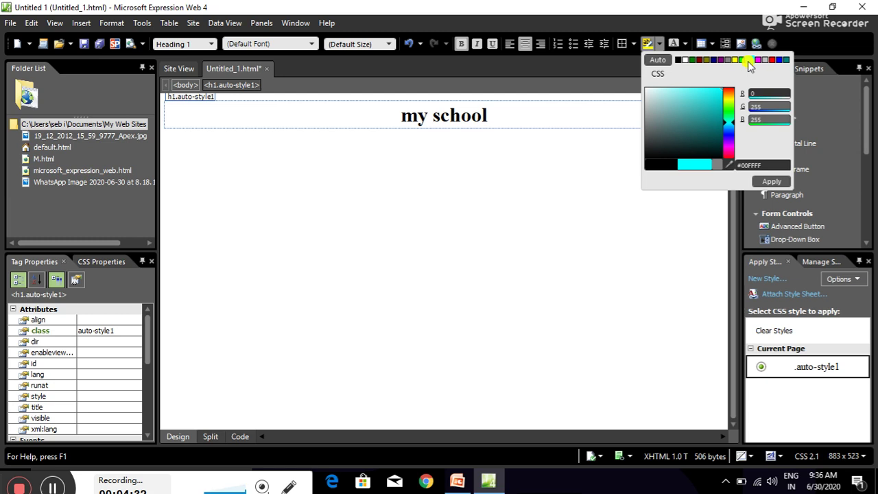
left_click(764, 181)
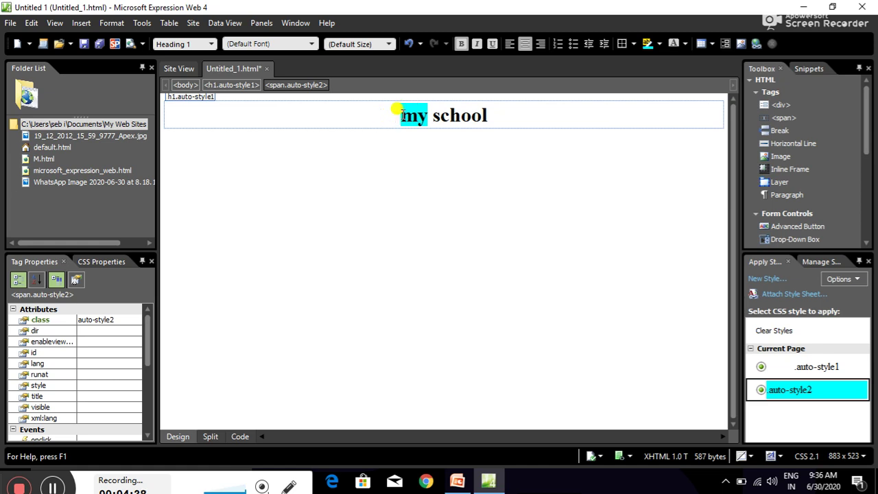
left_click_drag(401, 113, 490, 114)
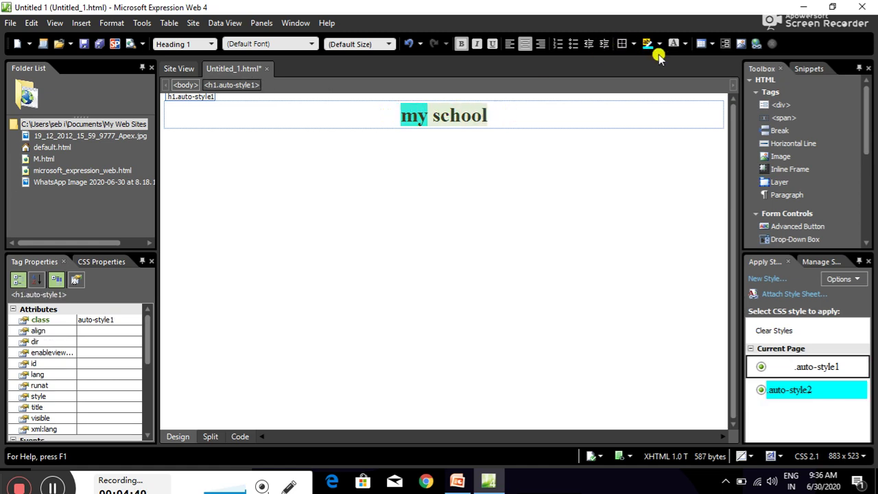
left_click(659, 43)
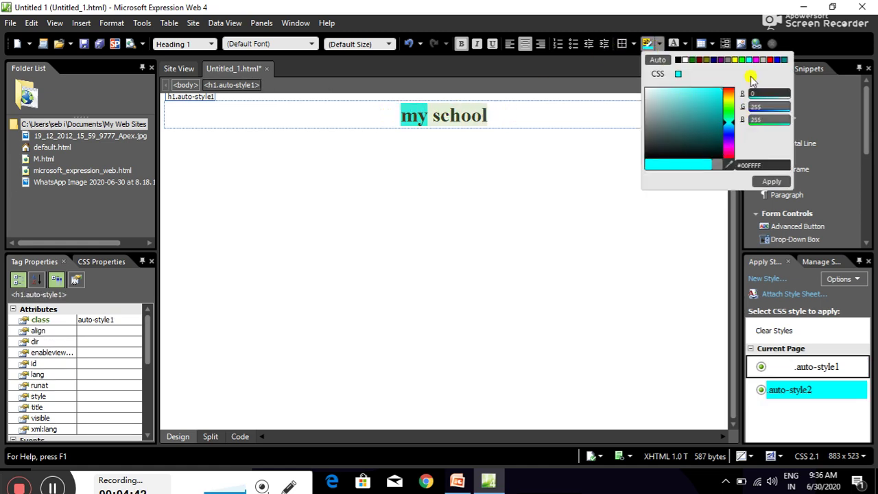
left_click(774, 181)
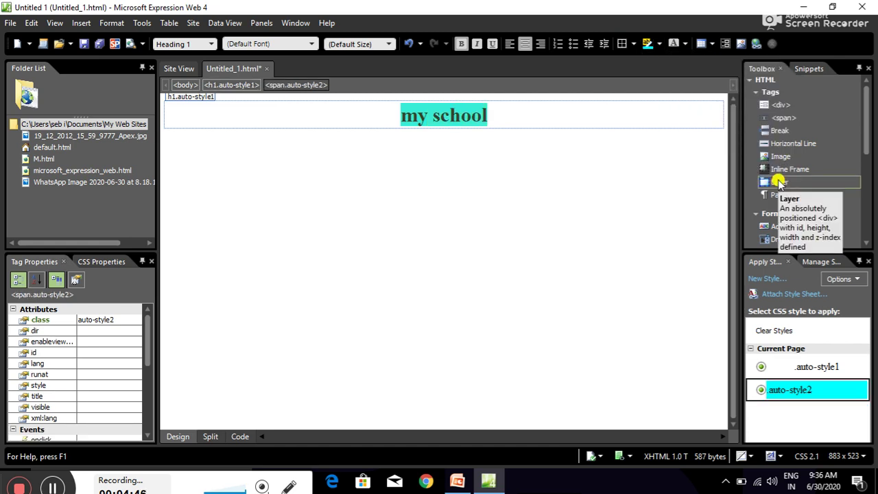
Set the 'my school' heading's font colour to navy.
left_click(687, 44)
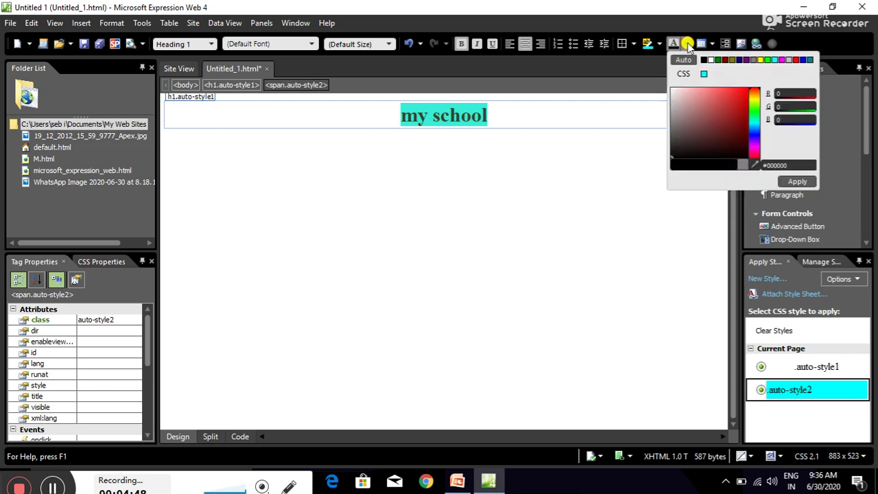
left_click(760, 60)
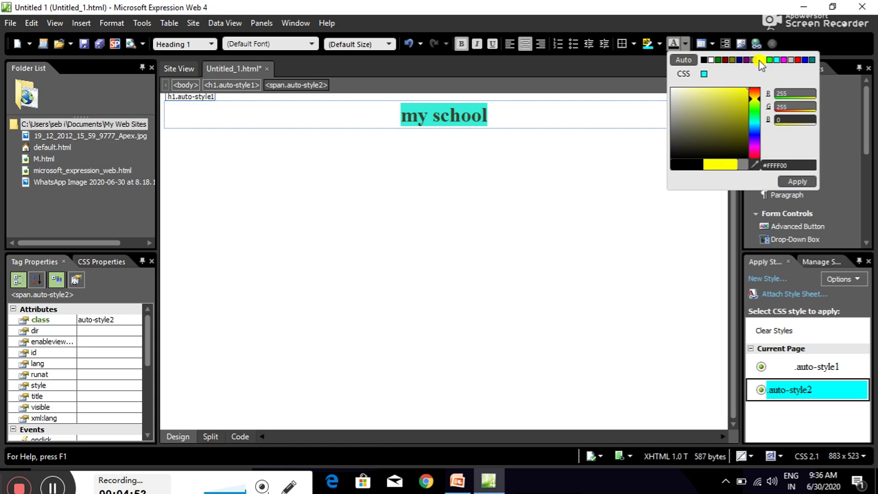
left_click(787, 182)
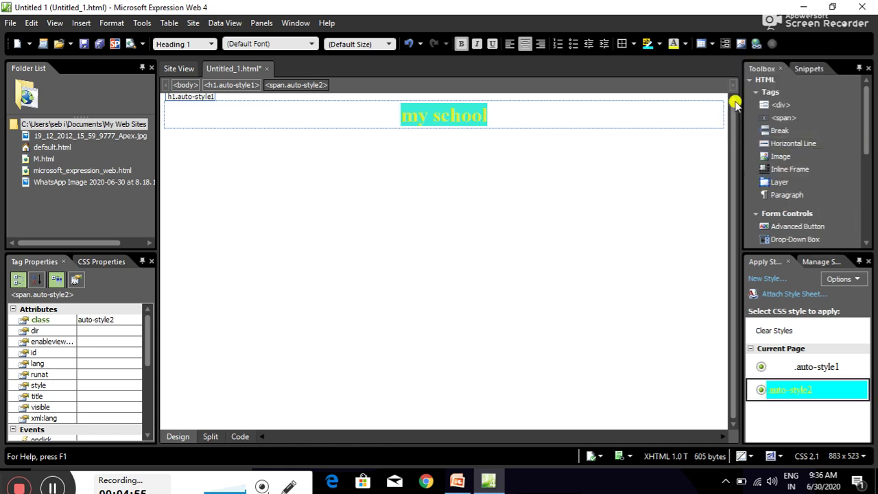
left_click(685, 44)
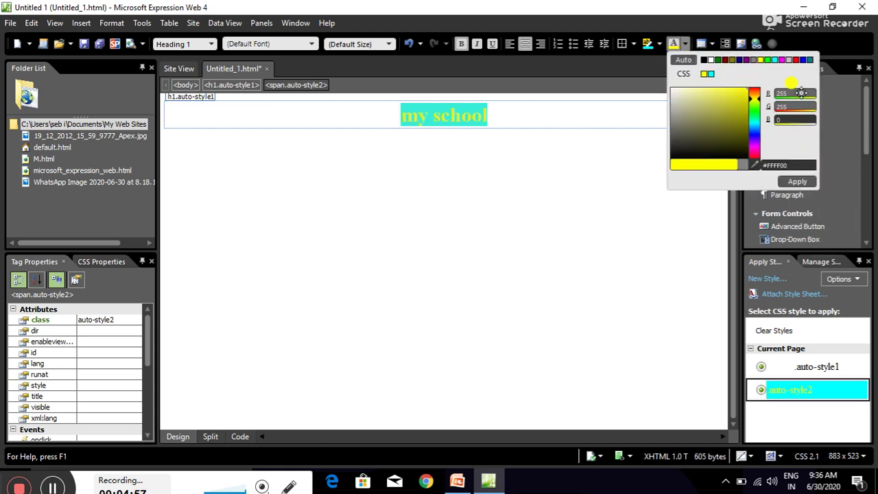
left_click(740, 60)
left_click(795, 181)
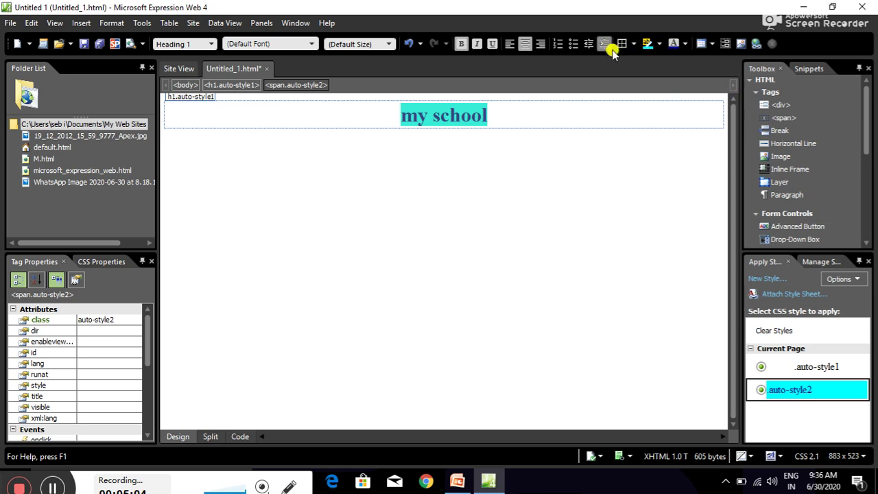
Apply italic and underline formatting to the 'my school' heading text.
left_click(478, 44)
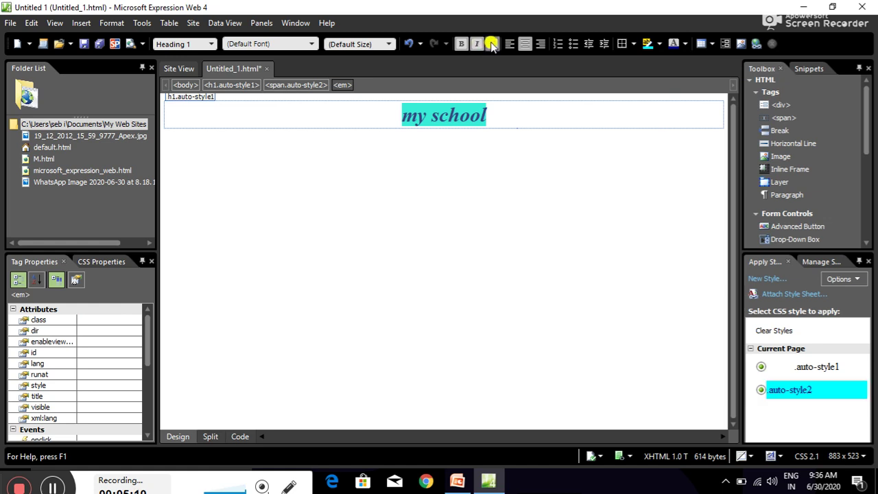
left_click(492, 44)
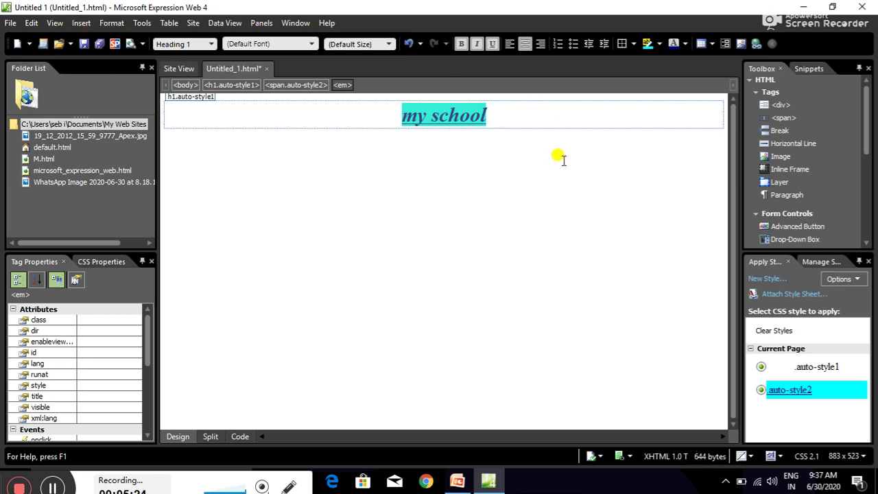
Type the centred line 'my scholl name is ss high school ghaghra' below the heading.
key("Return")
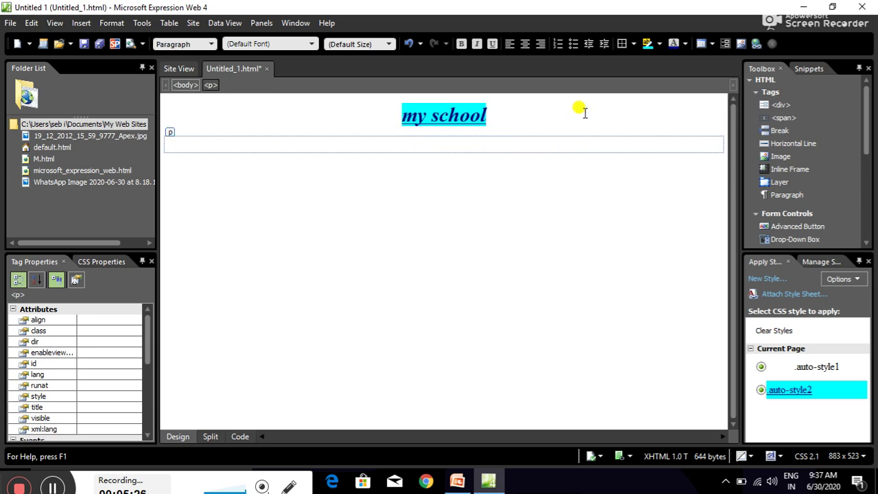
key("BackSpace")
key("Return")
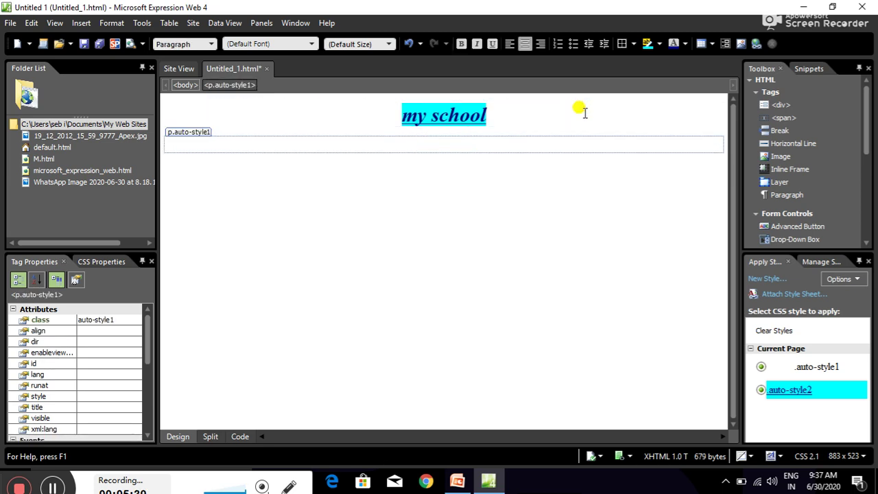
type("my")
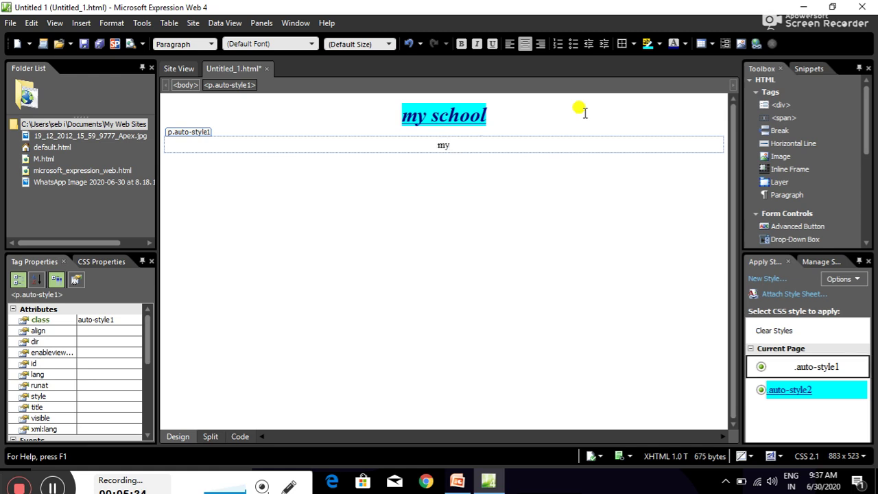
type("school")
key("BackSpace")
key("BackSpace")
key("BackSpace")
key("BackSpace")
key("BackSpace")
key("BackSpace")
key("BackSpace")
key("BackSpace")
key("BackSpace")
type("y scholl name ")
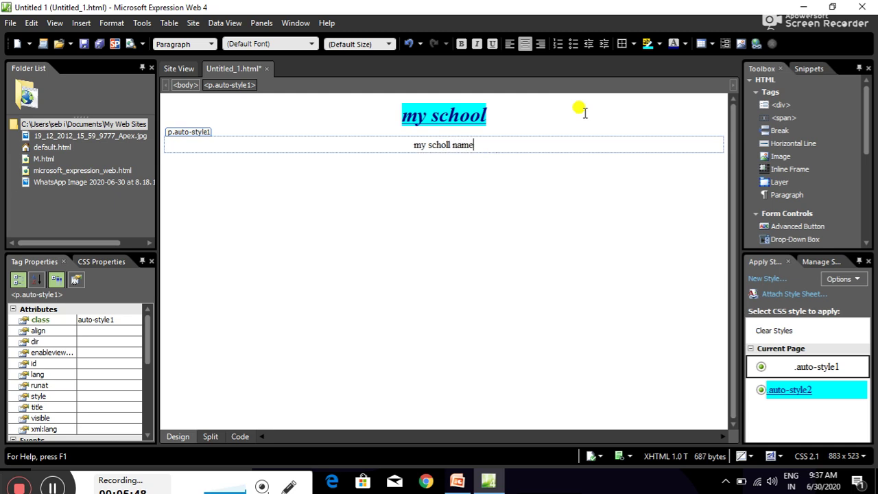
type("is")
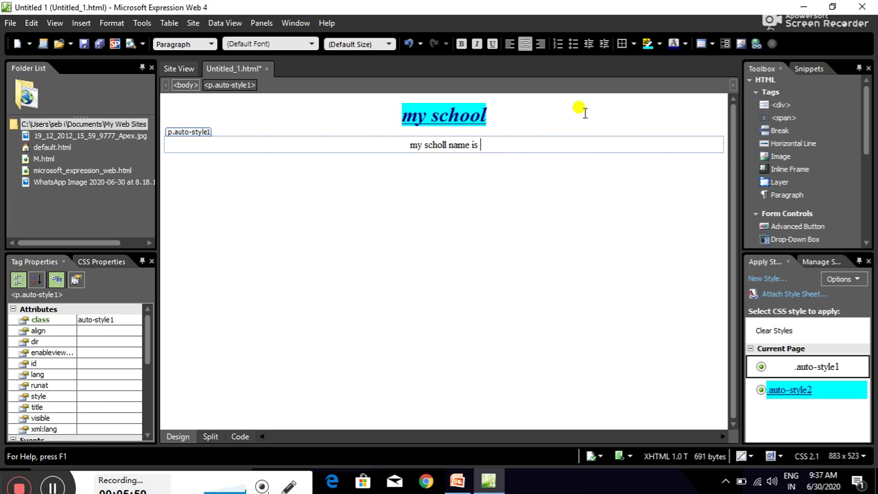
type(" ss")
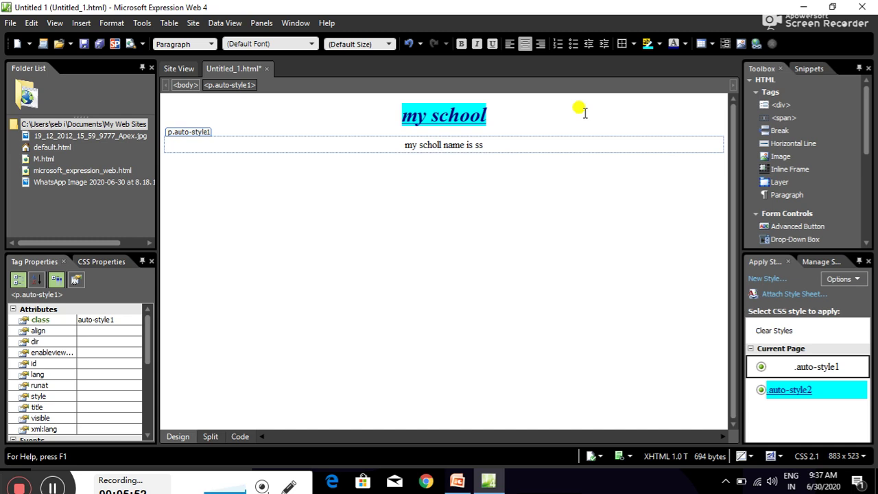
type(" high ")
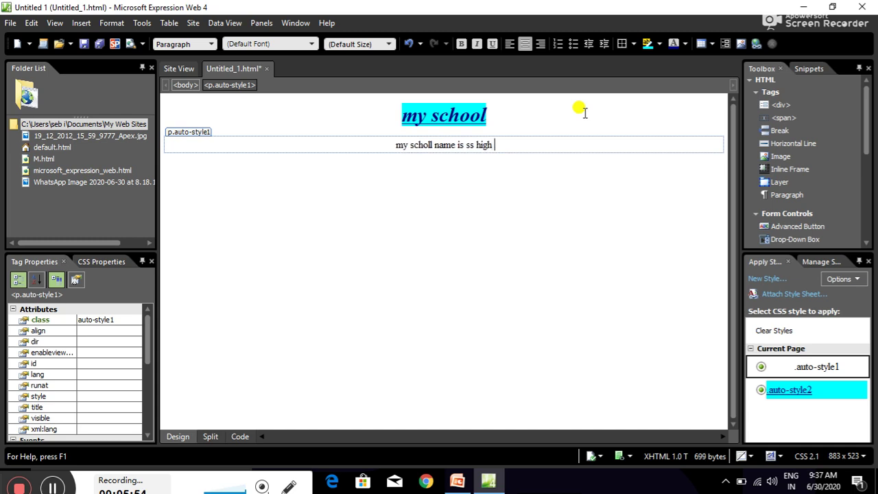
type("school")
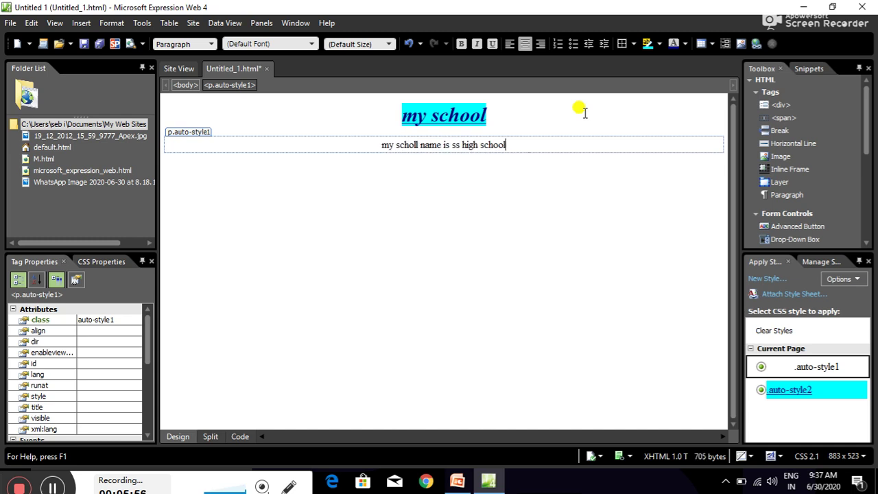
type(" ghaghra")
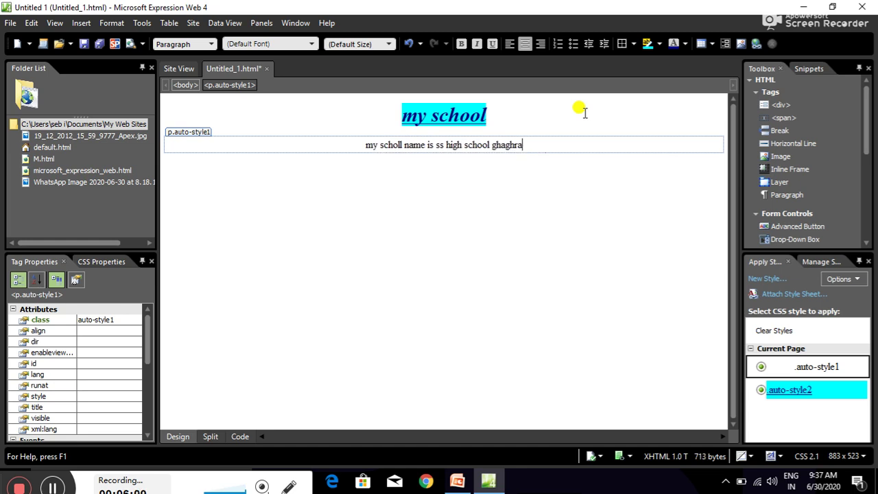
key("Return")
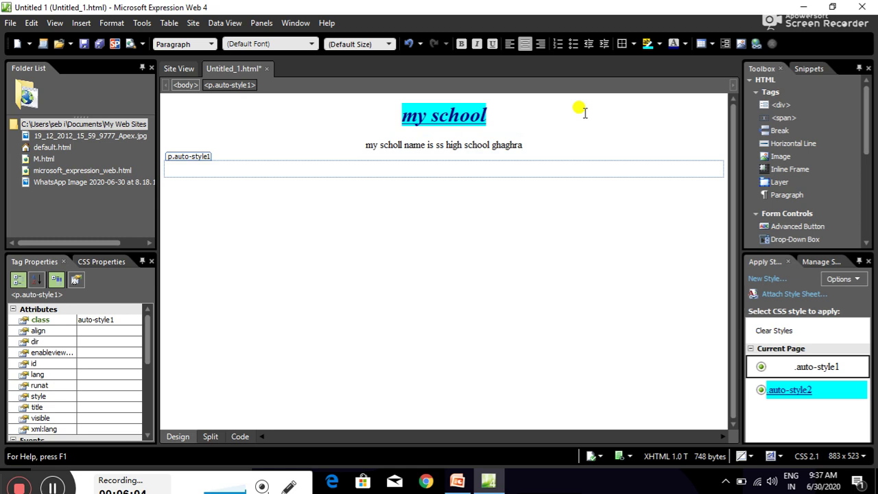
Type 'my principal name is' plus the principal's name, then start an empty line.
type("my principal name")
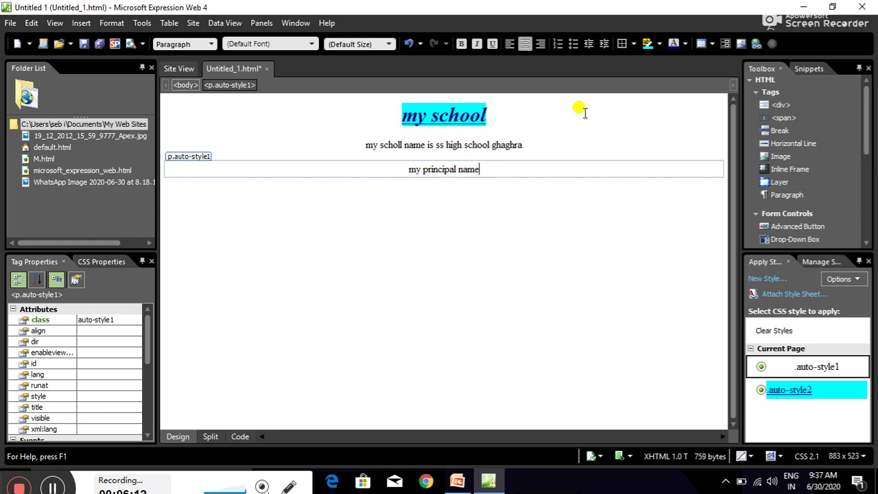
type(" i s")
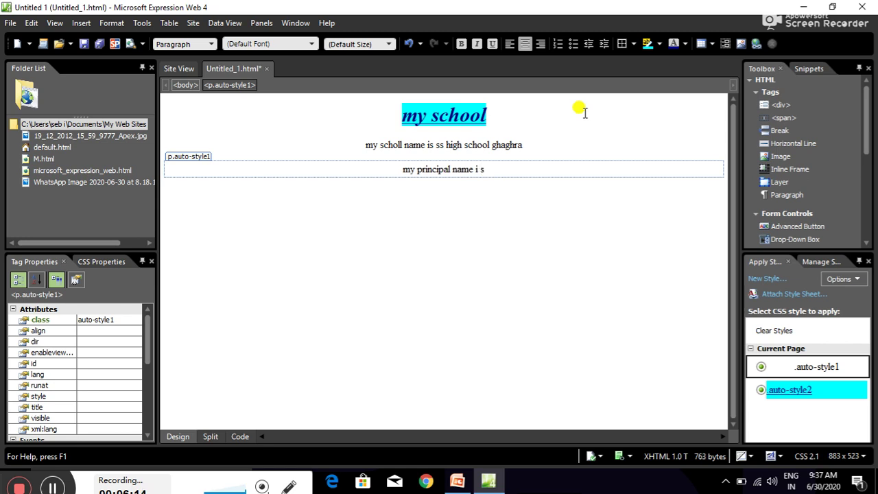
key("BackSpace")
key("BackSpace")
type("s ")
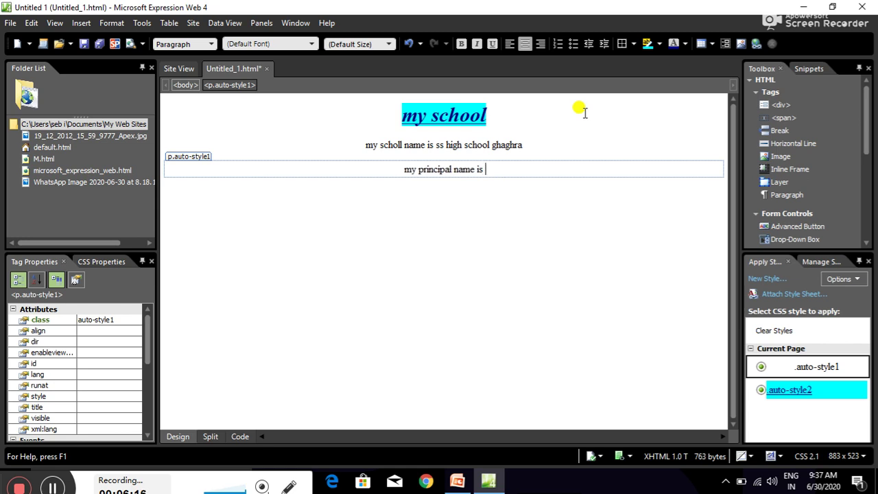
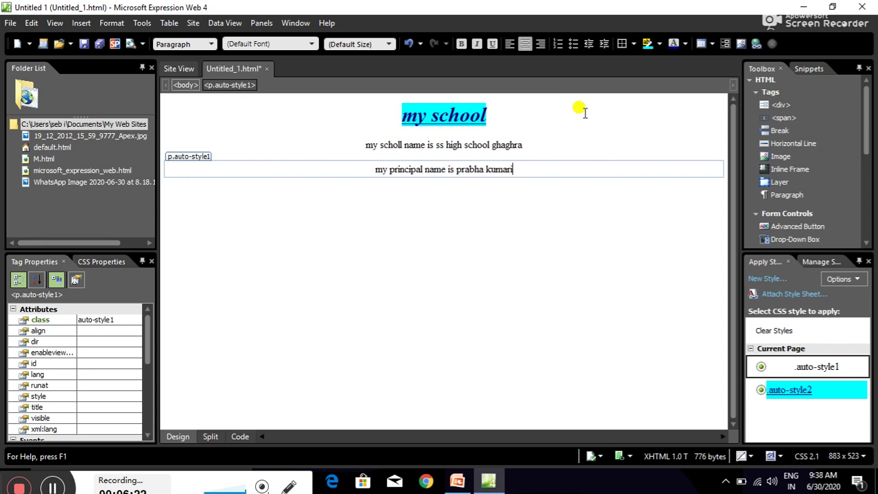
key("Return")
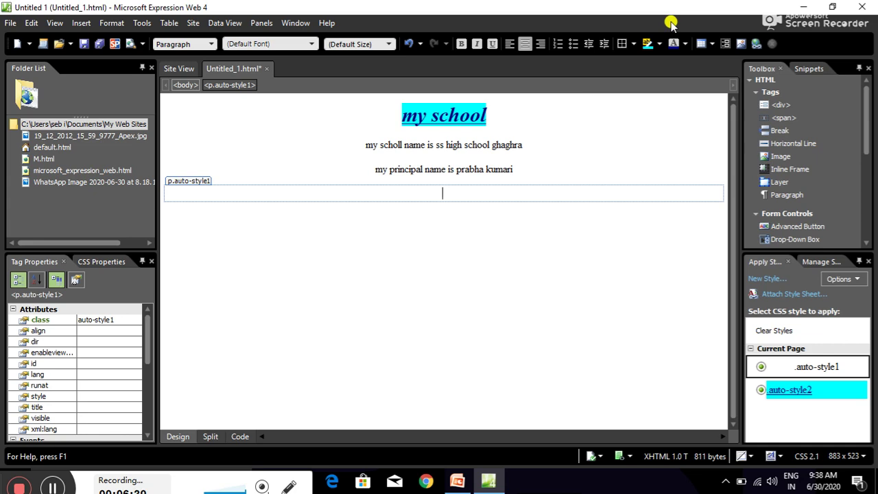
Insert 'WhatsApp Image 2020-06-30 at 8.18.15 AM' from Downloads into the 'my school' heading.
left_click(83, 25)
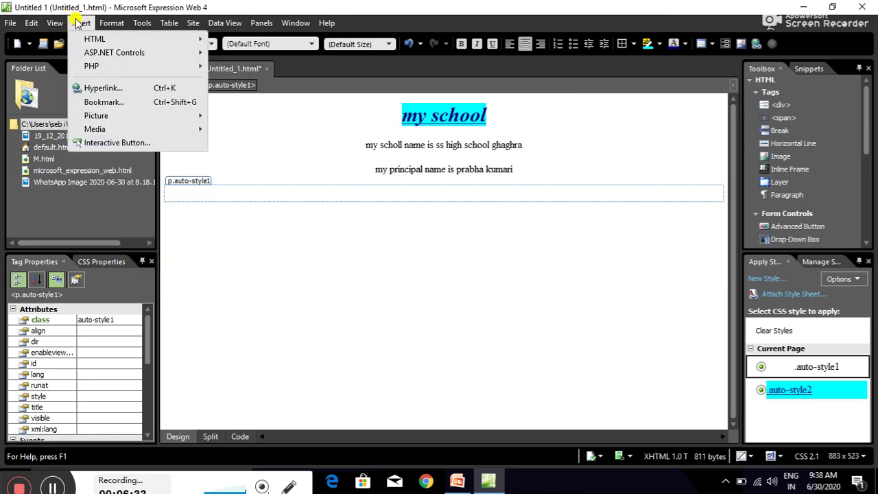
mouse_move(96, 118)
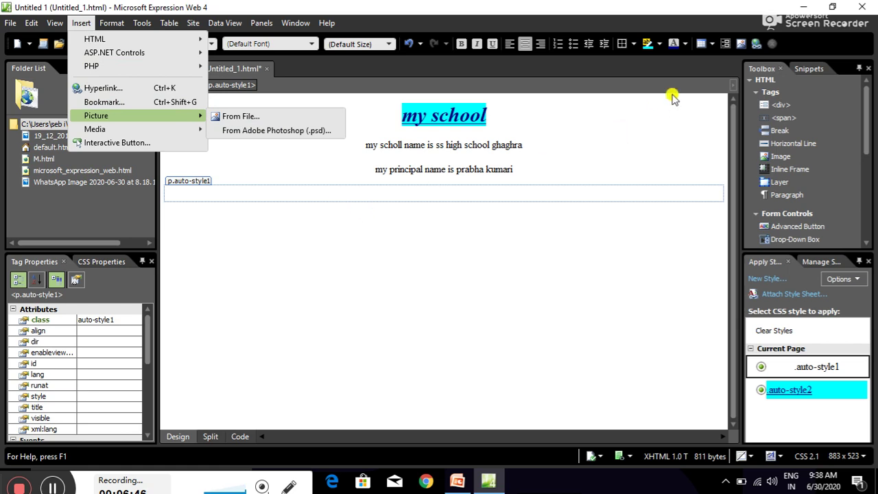
left_click(661, 118)
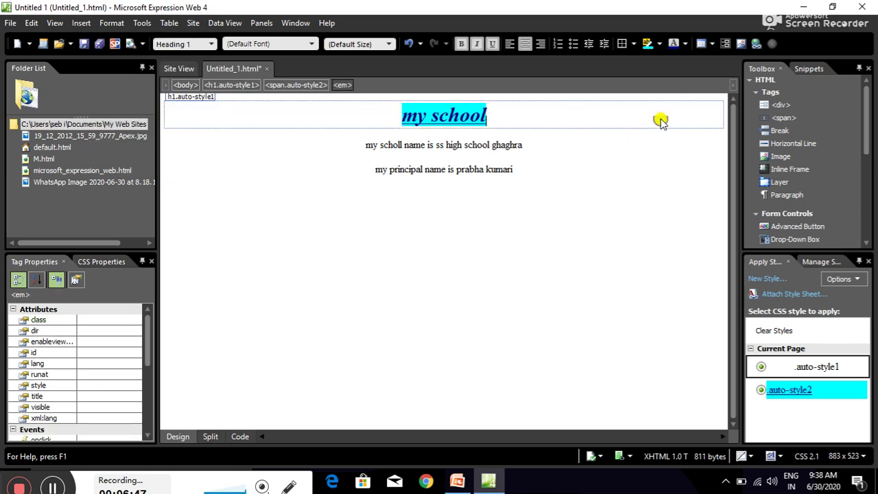
left_click(745, 44)
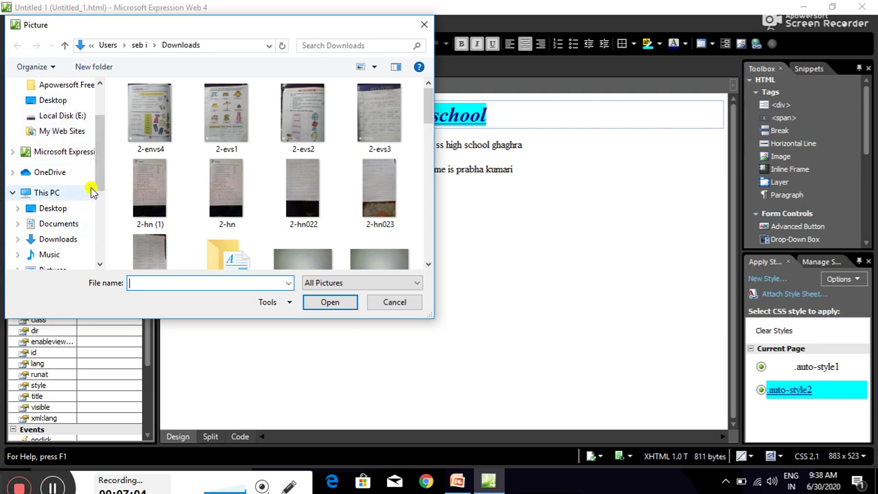
left_click(100, 84)
left_click(99, 85)
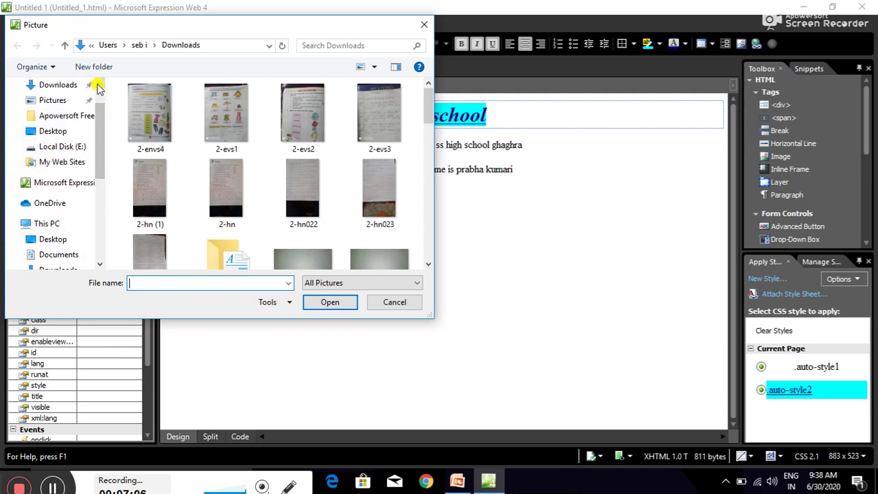
left_click(99, 84)
left_click(61, 100)
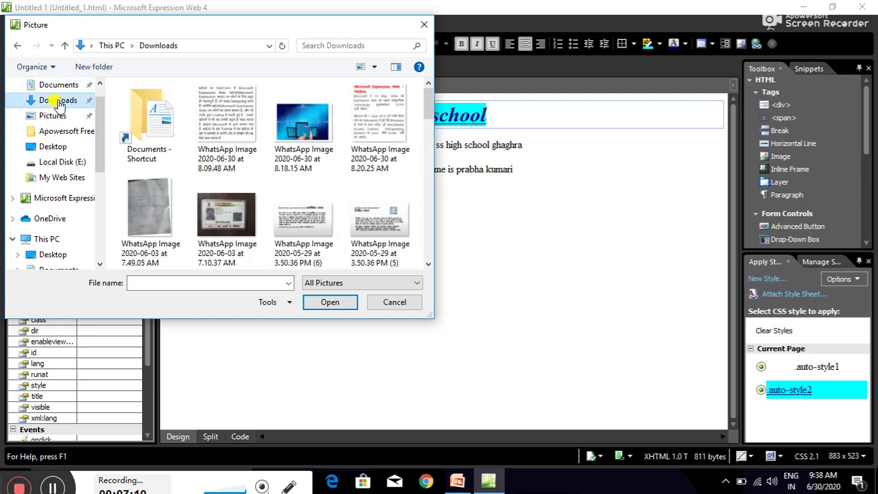
left_click(302, 130)
double_click(302, 130)
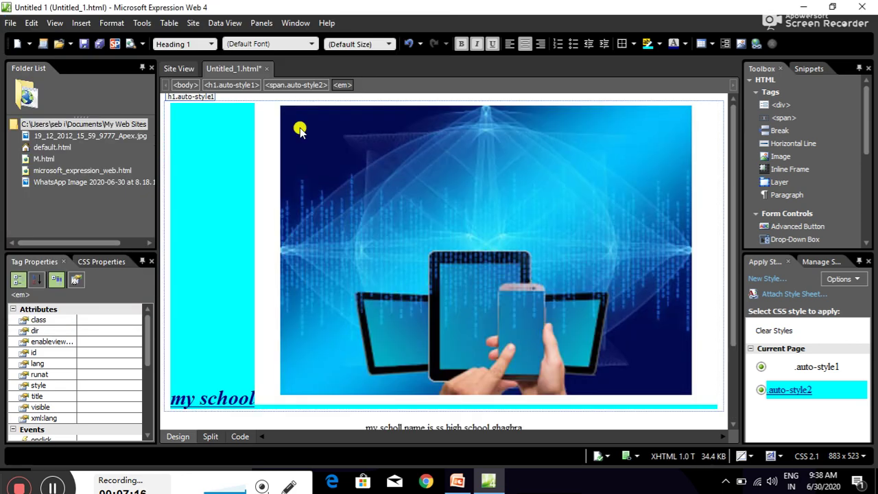
Resize the heading's picture down to 456 pixels wide and 167 pixels high.
left_click(488, 117)
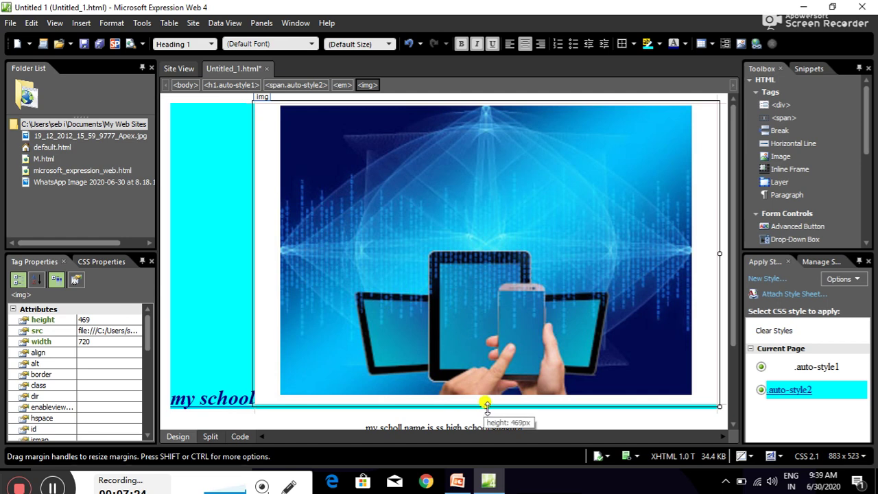
left_click_drag(487, 406, 486, 317)
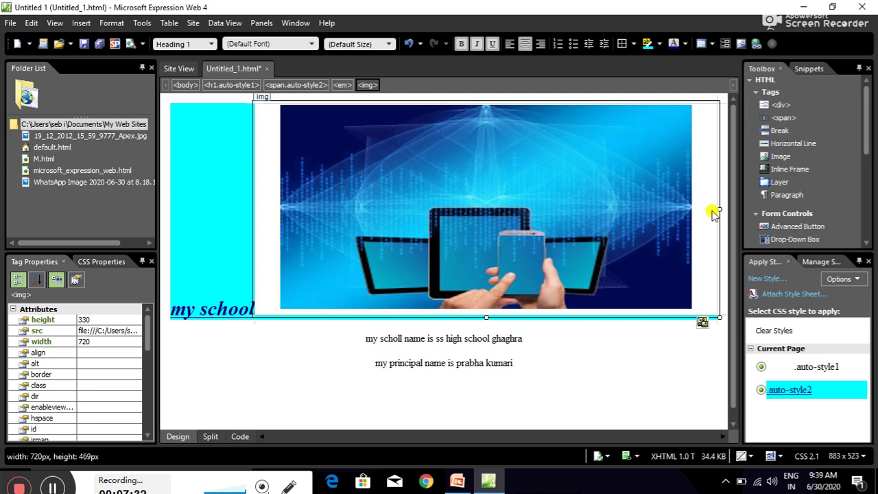
left_click_drag(716, 207, 549, 233)
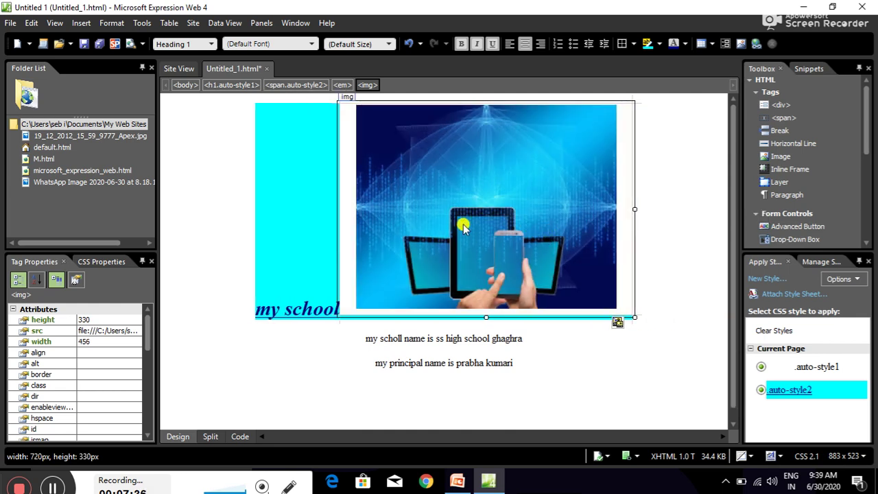
left_click_drag(486, 314, 485, 212)
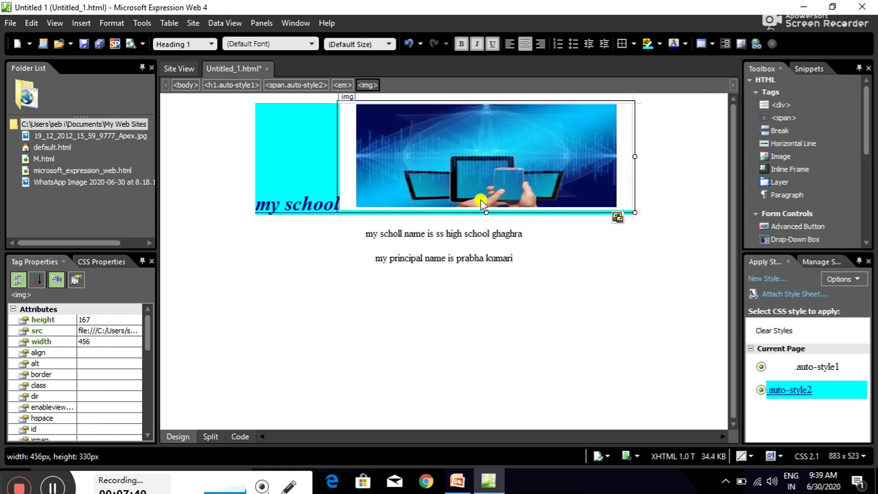
Cut the picture from the heading, paste it below the principal's line, and add an empty paragraph after it.
right_click(435, 166)
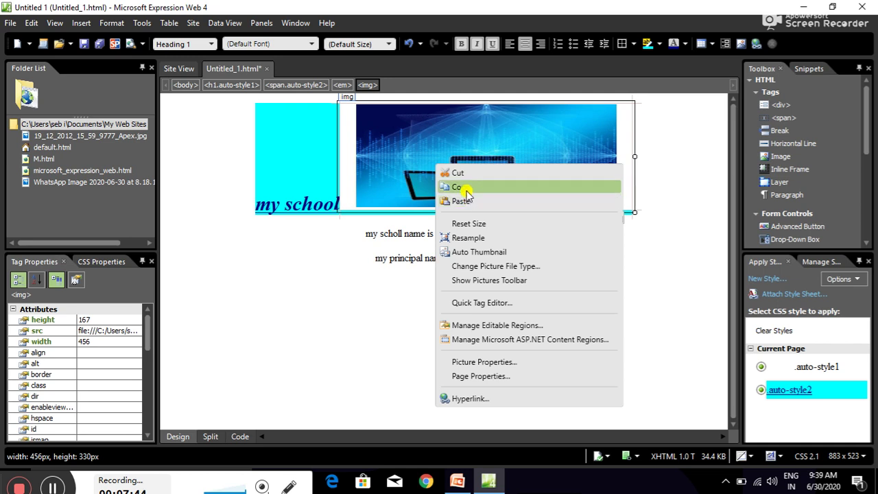
left_click(464, 173)
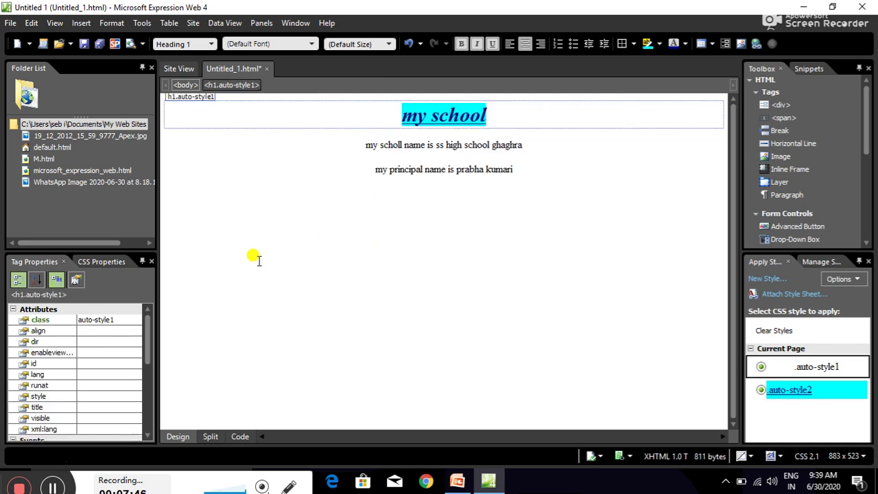
left_click(213, 233)
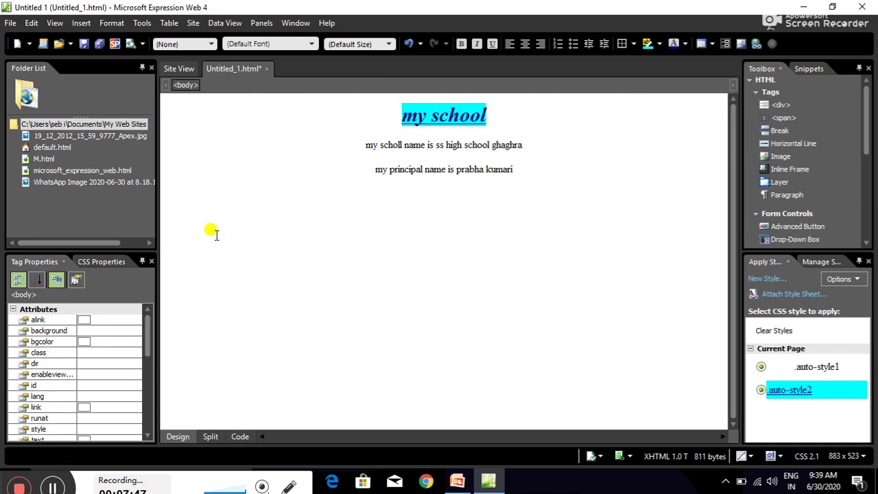
key("ctrl+v")
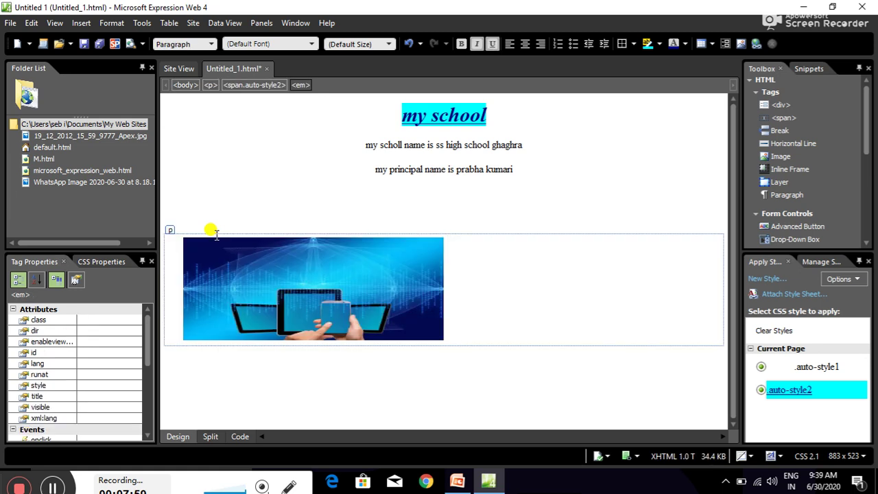
left_click(373, 192)
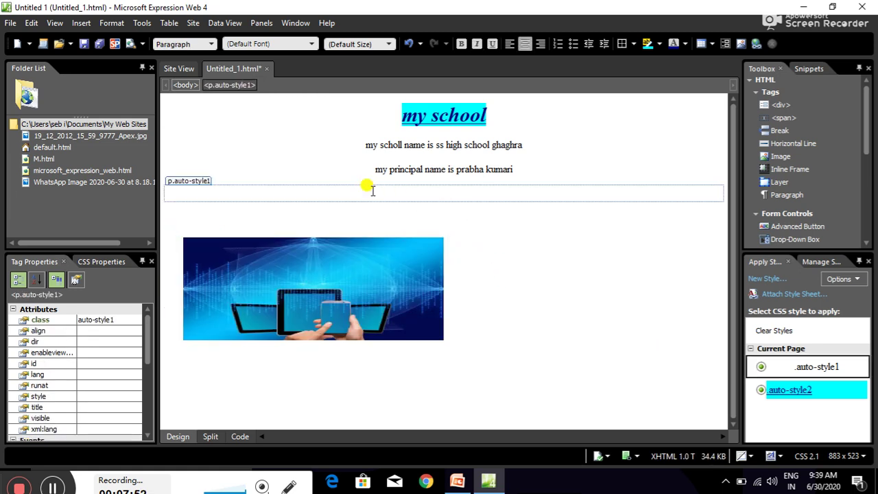
left_click(605, 258)
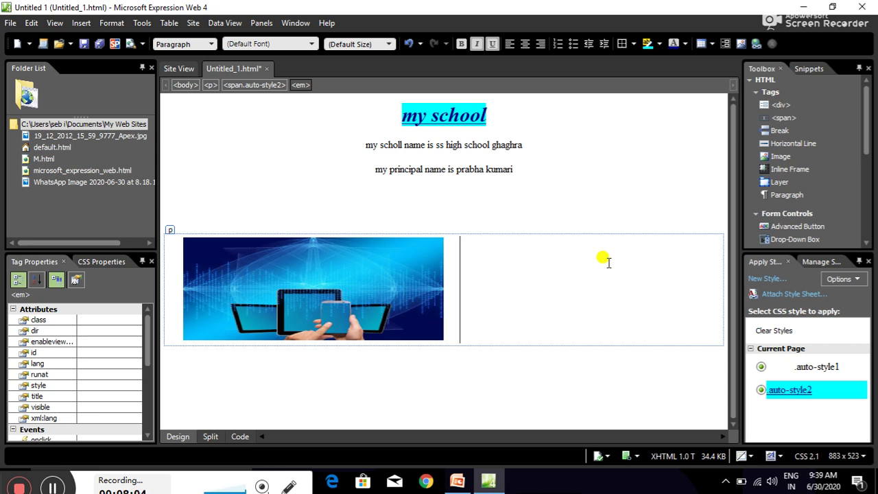
key("Return")
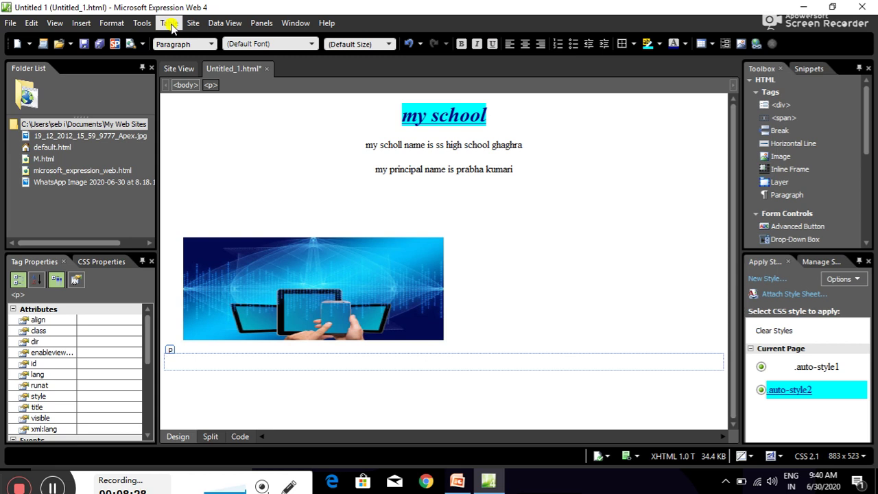
Start Insert Table with 4 rows and Left alignment.
left_click(168, 24)
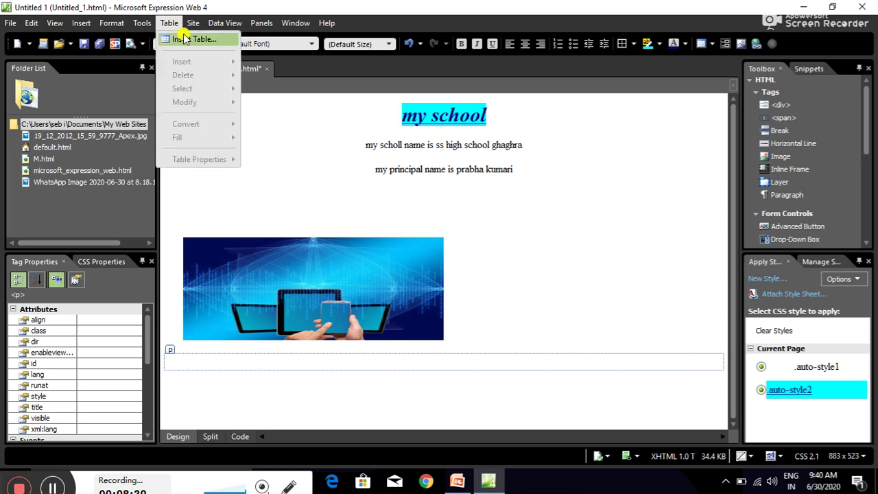
left_click(183, 39)
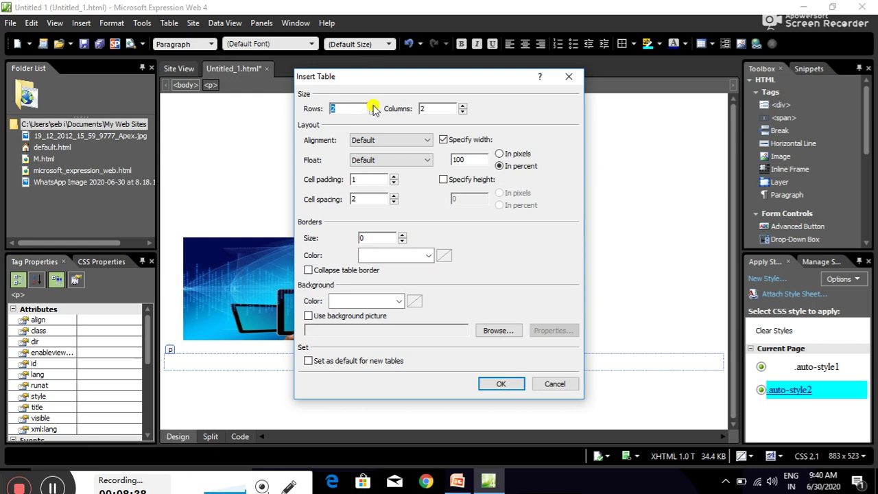
type("4")
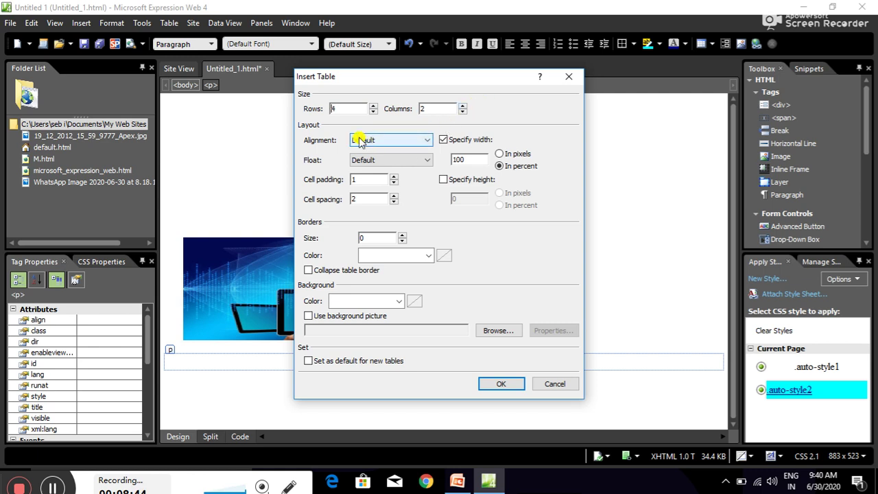
left_click(393, 141)
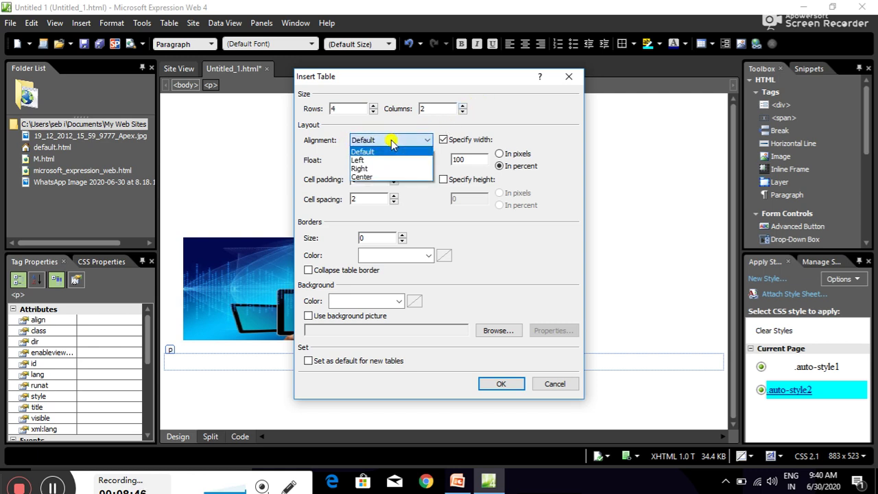
left_click(366, 168)
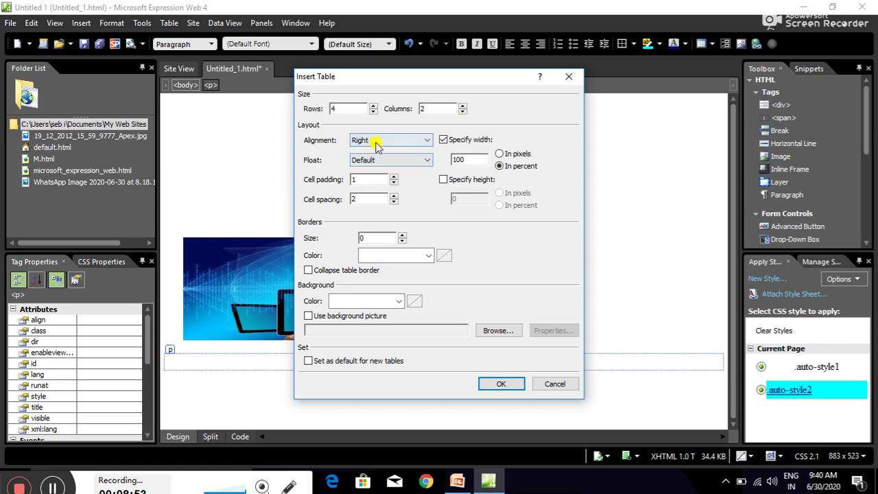
left_click(371, 140)
left_click(359, 159)
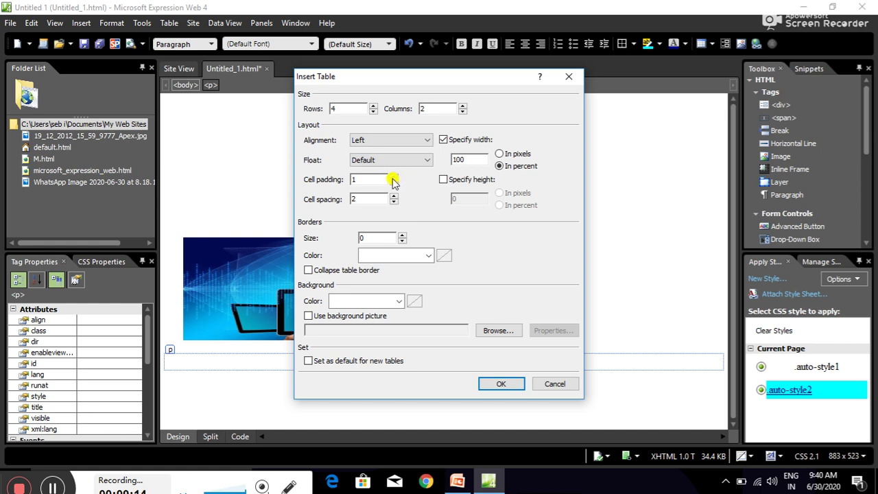
In Insert Table, set cell padding 2, cell spacing 3, width 80 percent and border size 1.
left_click(394, 176)
left_click(393, 196)
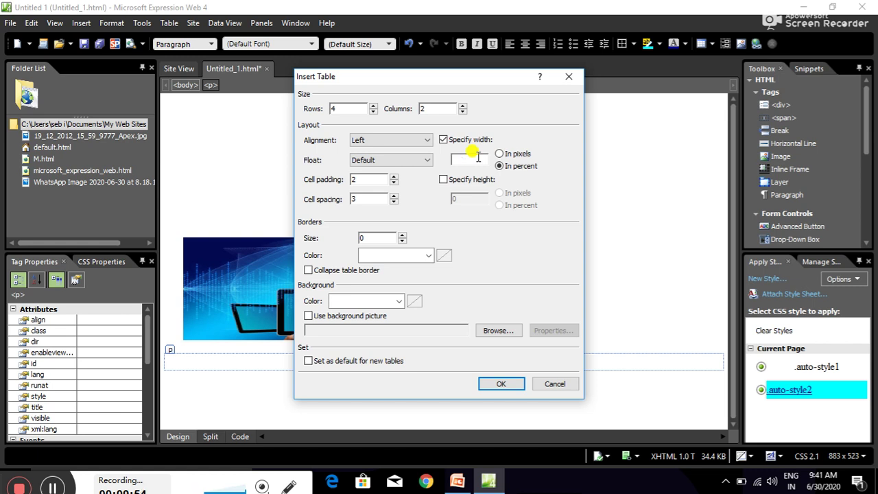
type("80")
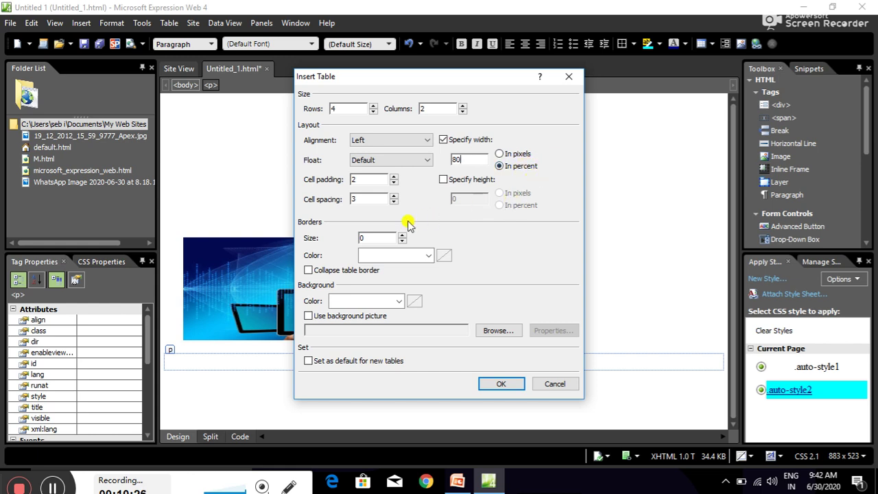
left_click(428, 255)
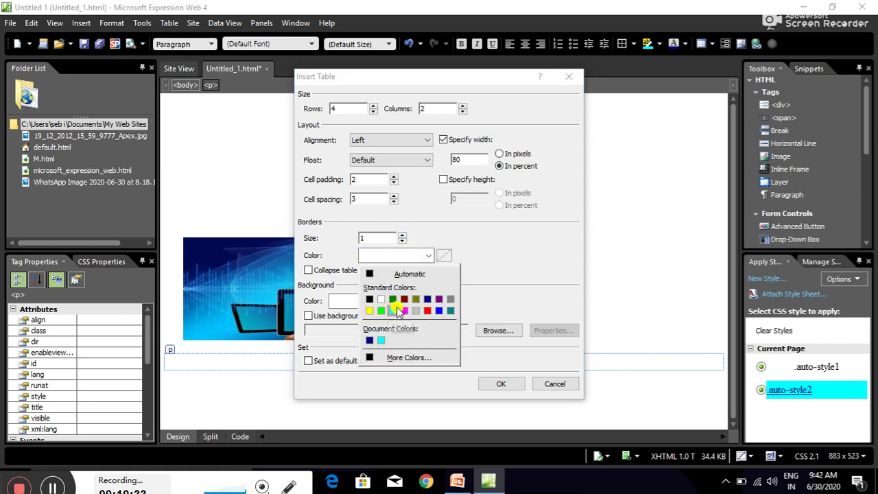
Choose navy #000080 for the table border and pink #FF99CC for its background.
left_click(428, 300)
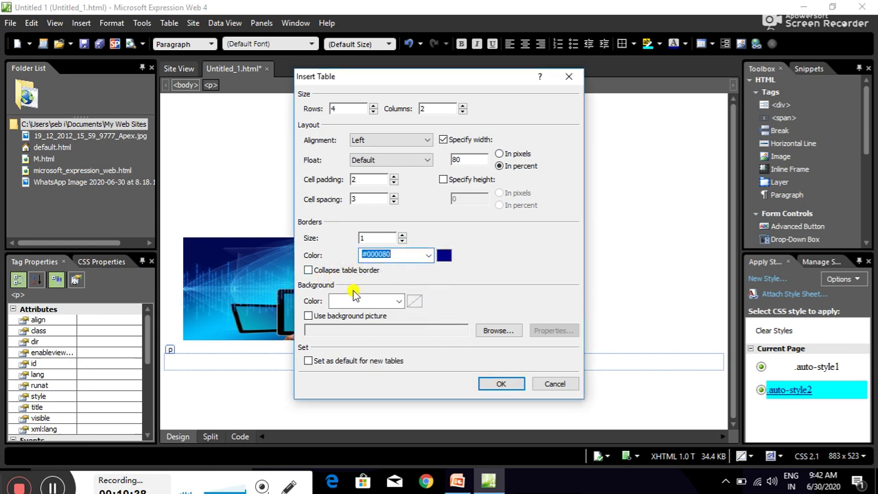
left_click(399, 301)
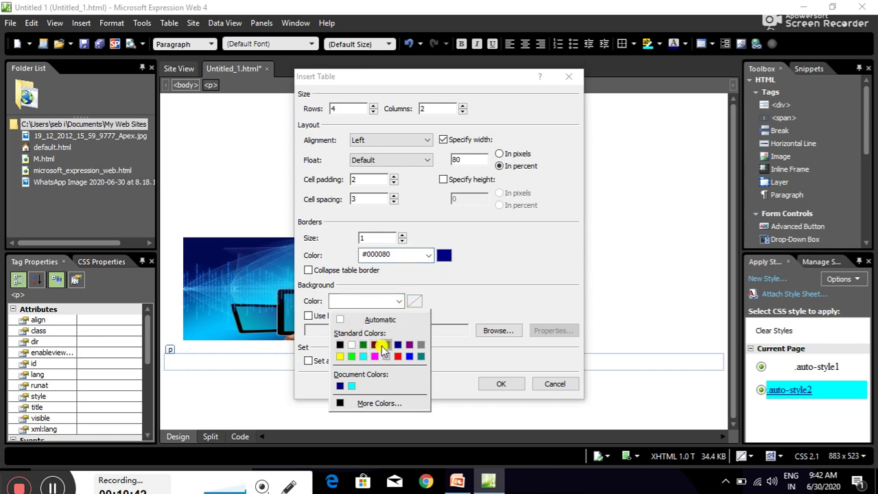
left_click(358, 405)
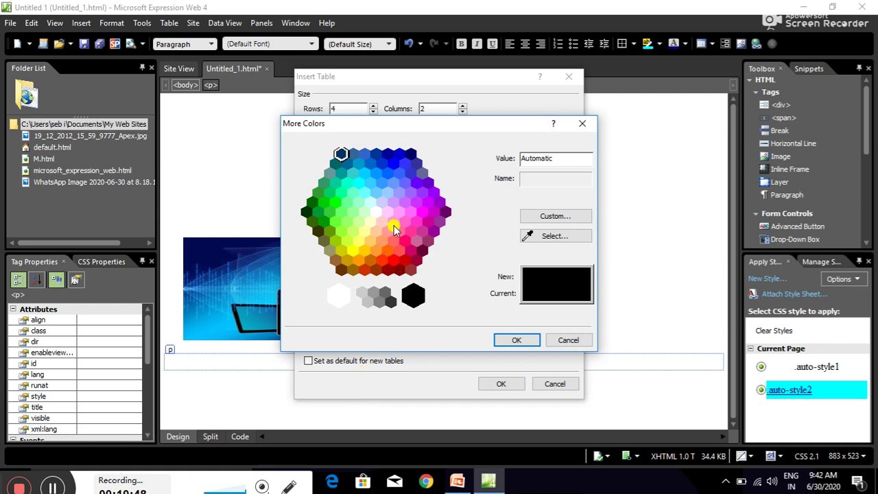
left_click(394, 223)
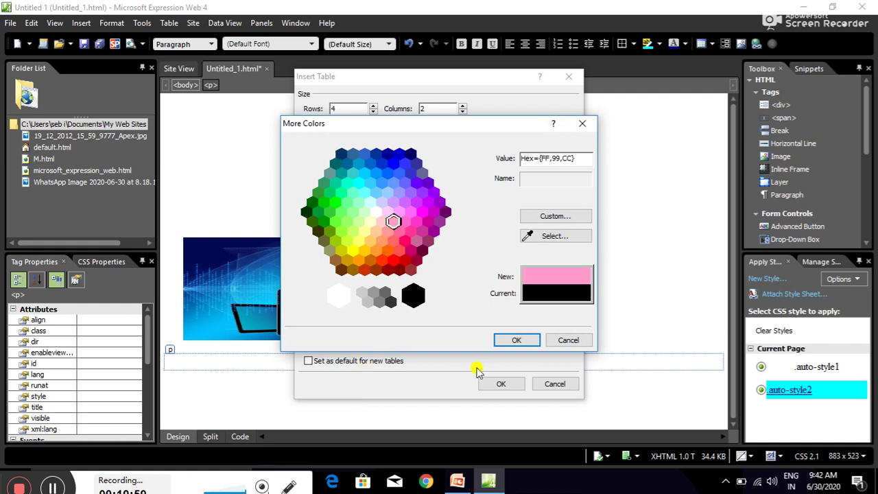
left_click(525, 339)
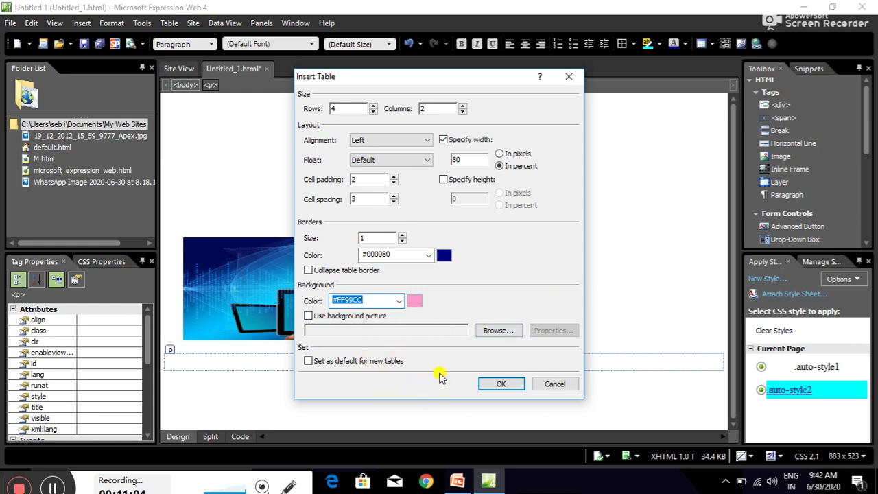
Insert the pink 4-row, 2-column table below the picture.
left_click(496, 384)
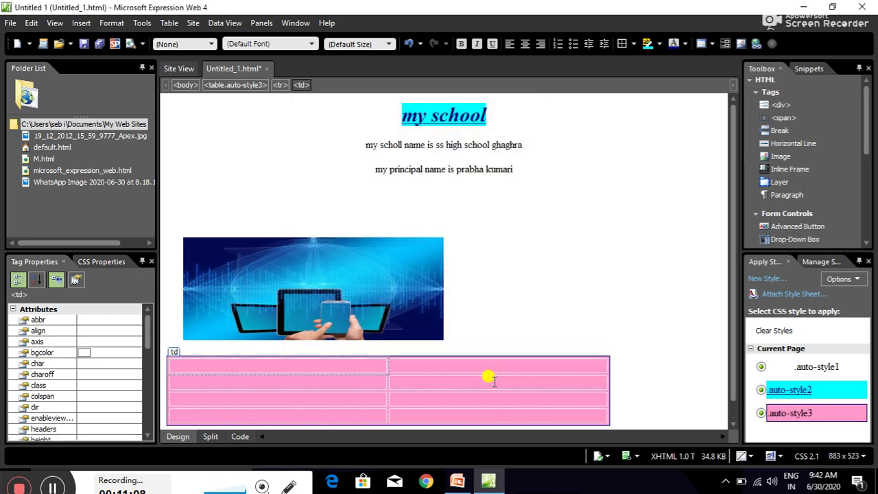
left_click(525, 302)
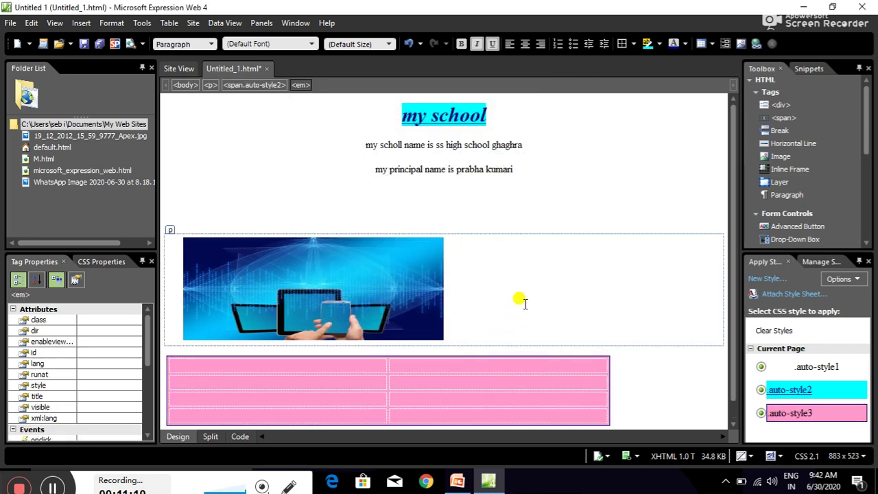
left_click(732, 423)
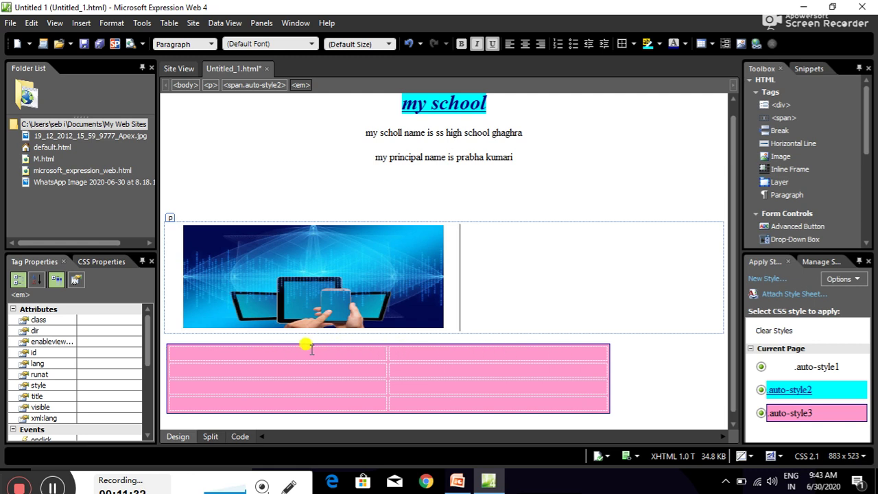
Select both cells of the table's top row and merge them with Table > Modify > Merge Cells.
left_click(171, 347)
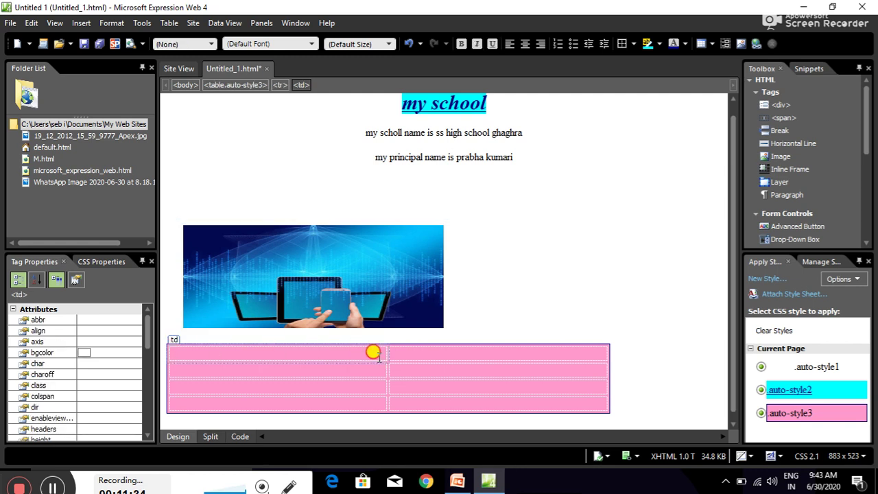
left_click_drag(452, 354, 455, 354)
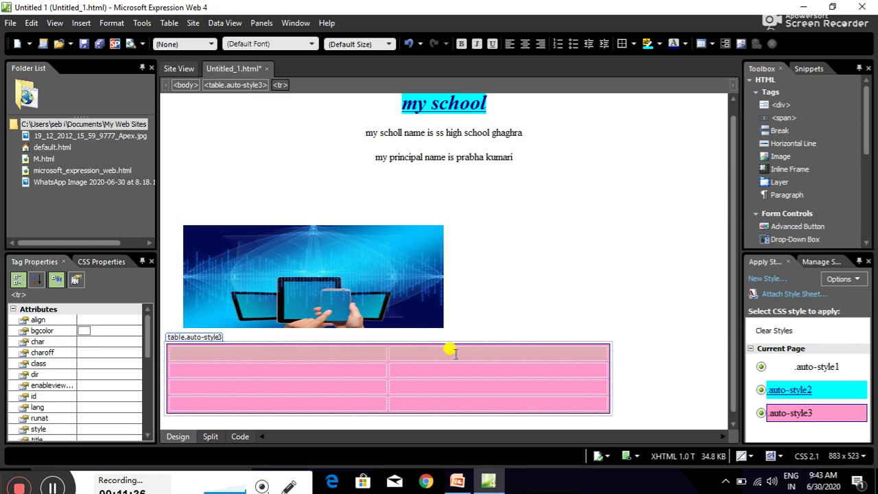
left_click(165, 25)
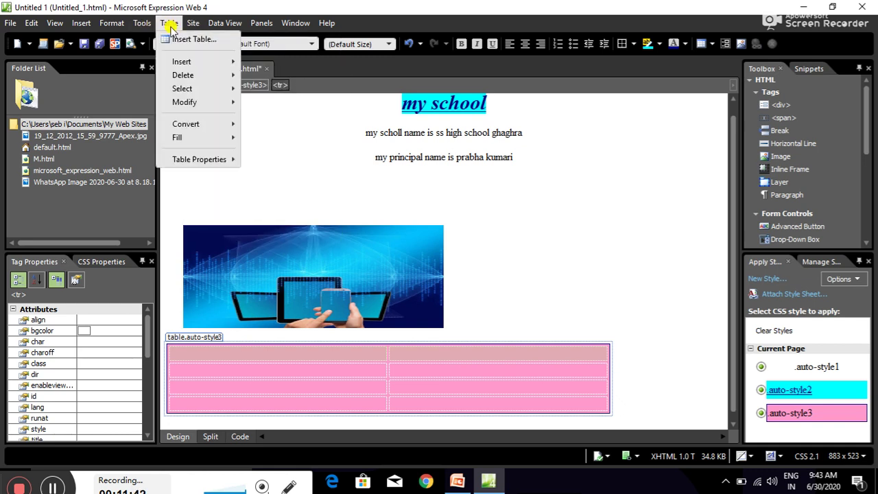
mouse_move(180, 103)
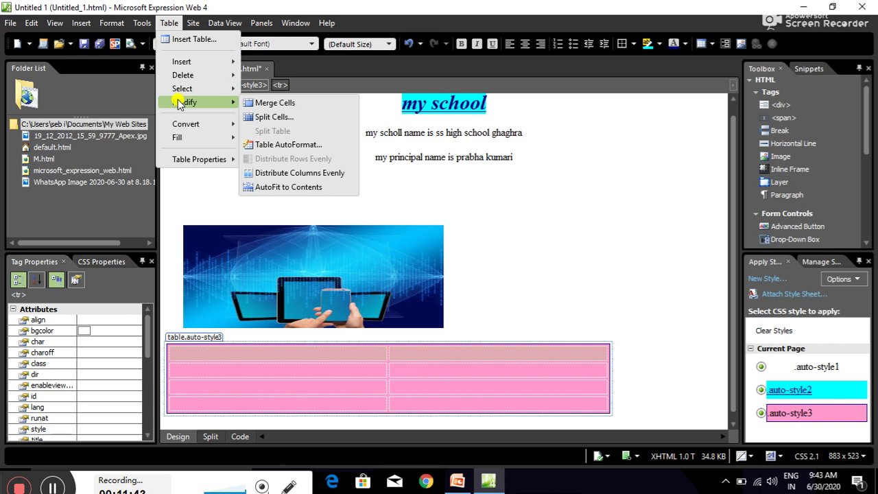
left_click(274, 103)
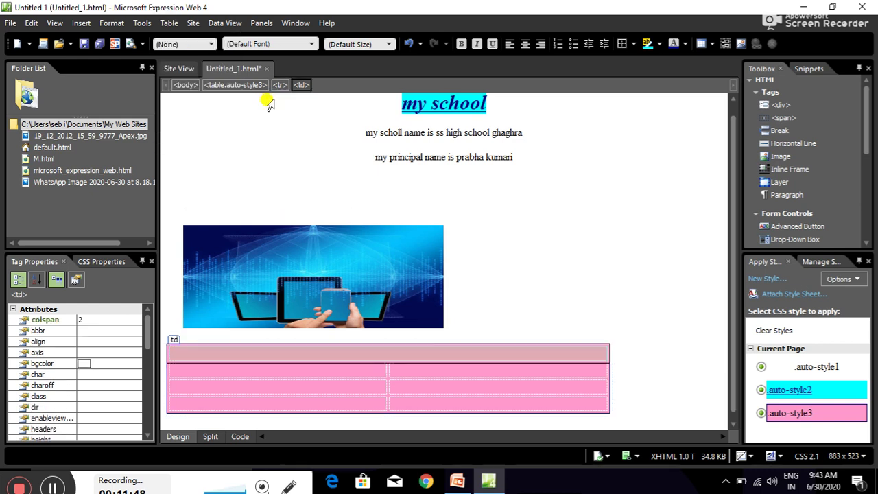
left_click(531, 249)
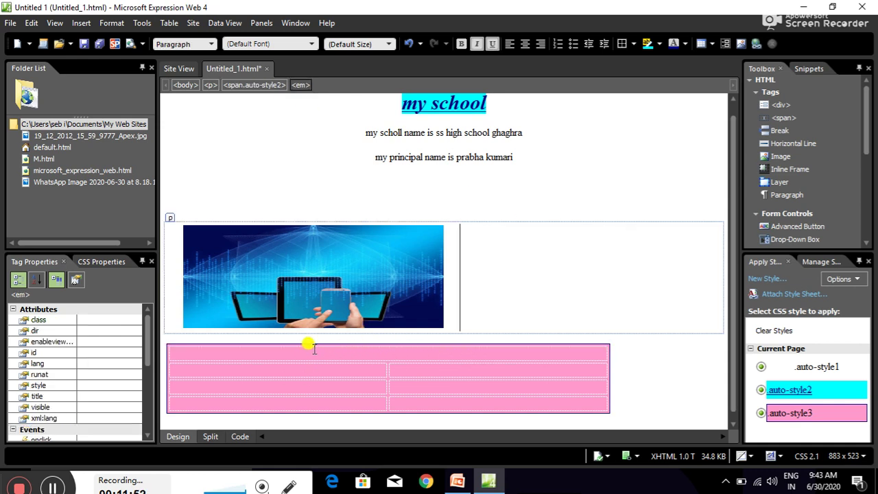
Type 'students detail' in the merged top cell, undoing a trial 'name of students' entry in row two.
left_click(306, 349)
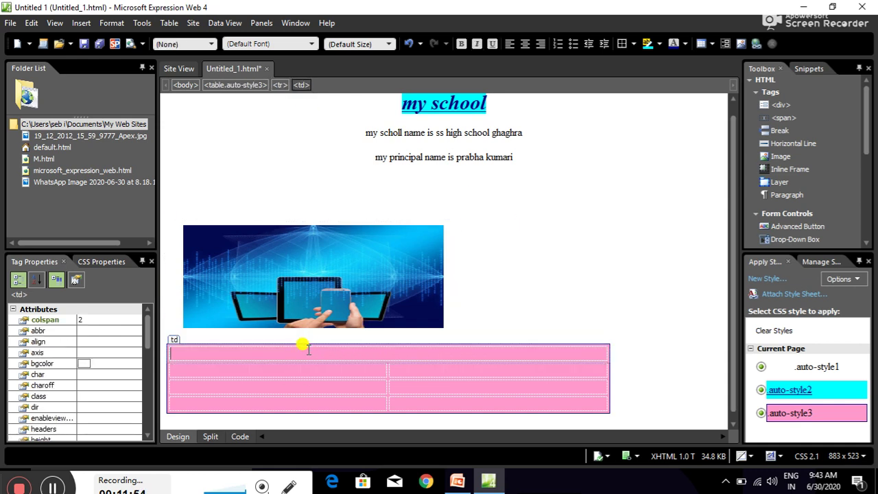
type("students details")
left_click(325, 372)
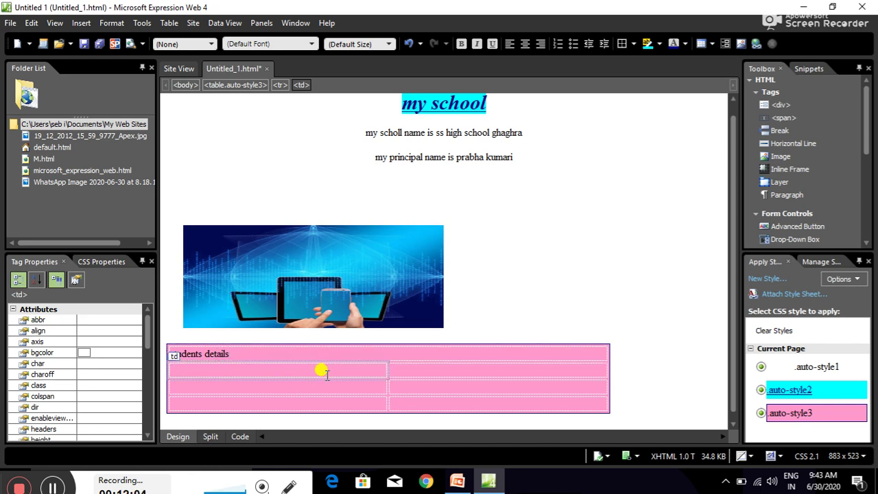
type("na")
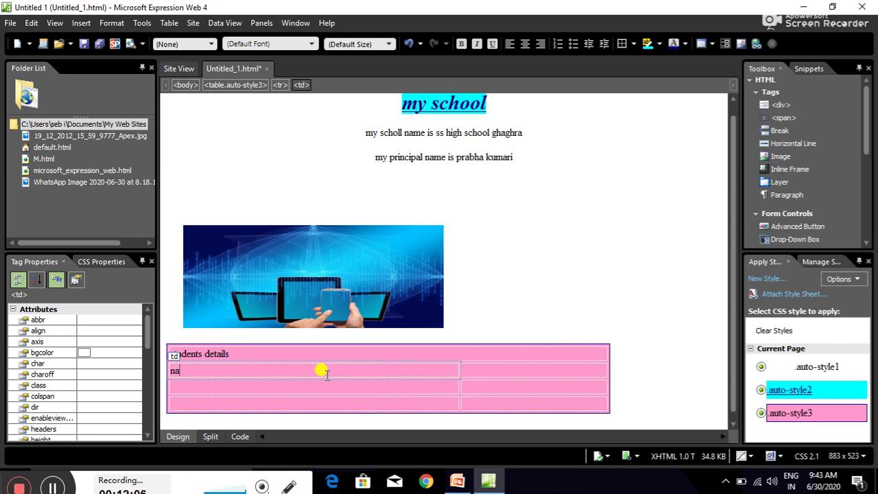
type("me of")
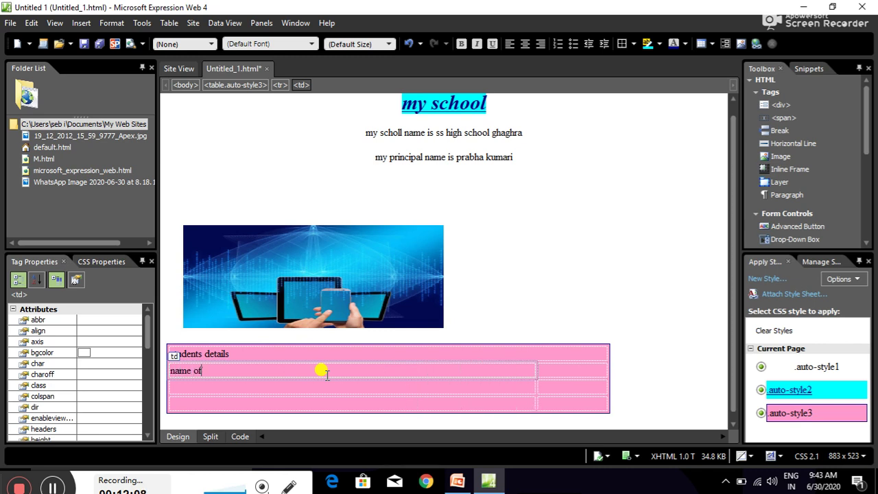
type(" stude")
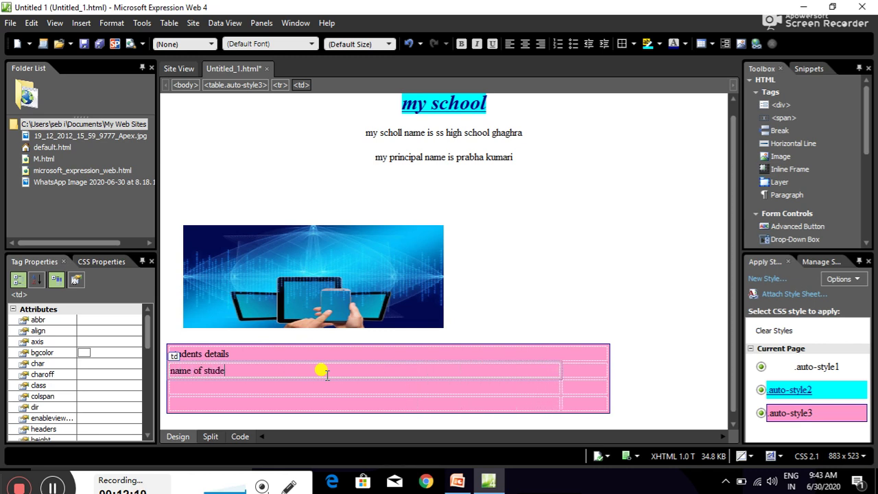
type("nts")
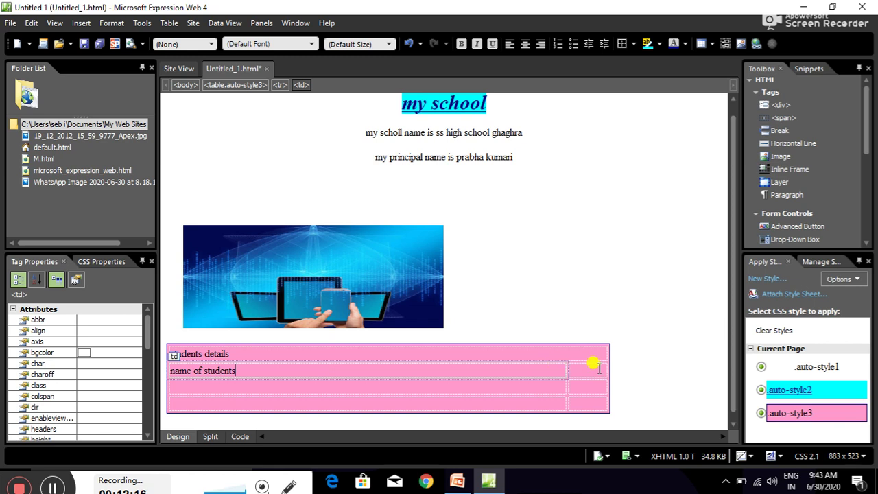
left_click(597, 368)
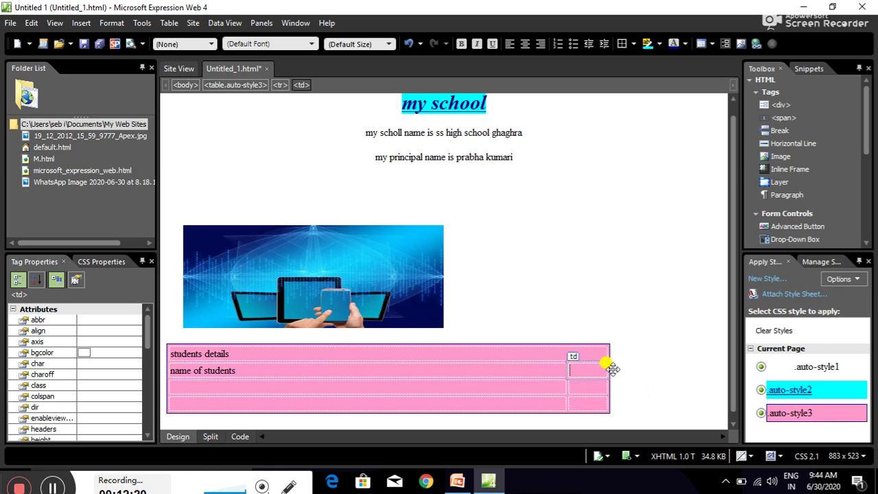
left_click(489, 298)
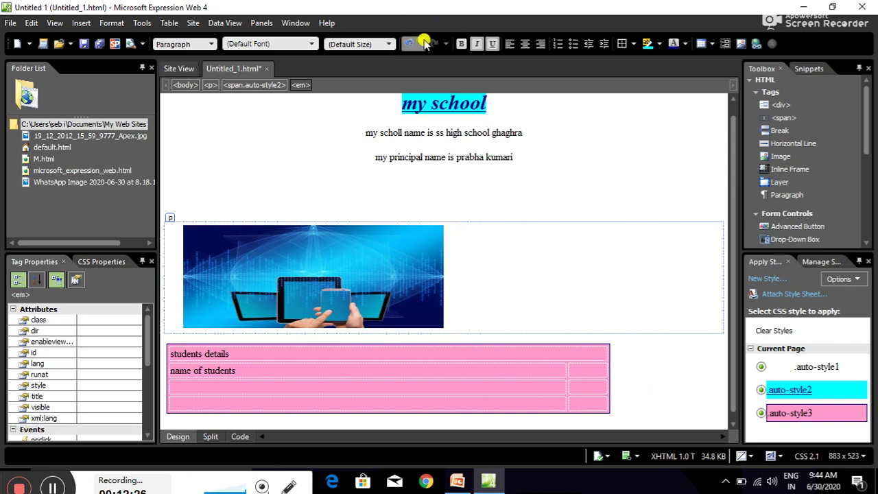
left_click(407, 43)
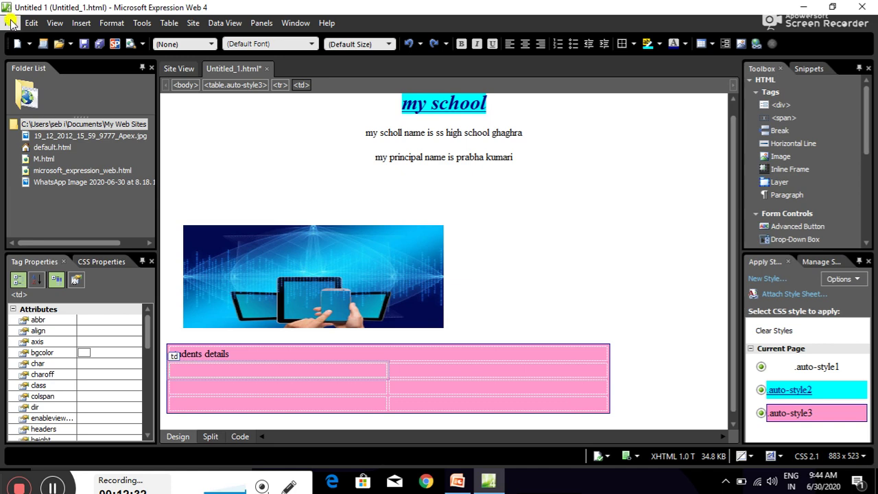
Use Save As to store the page as my_school.html on the Desktop.
left_click(10, 23)
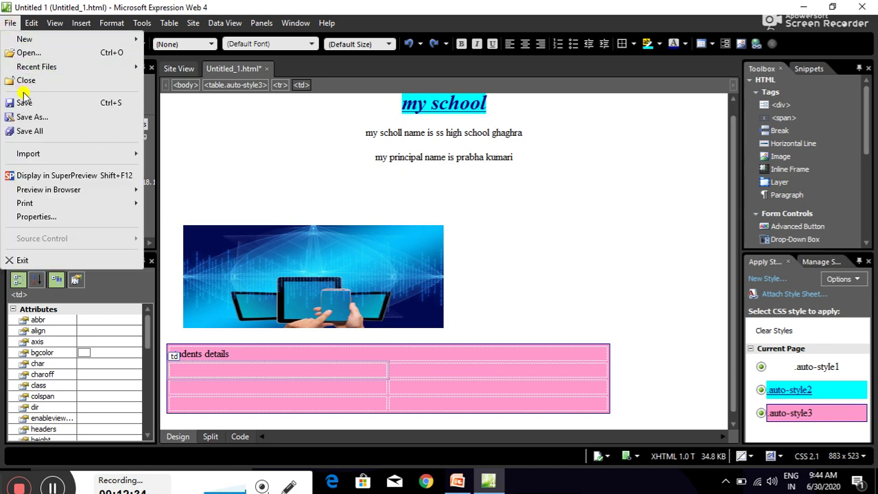
left_click(30, 116)
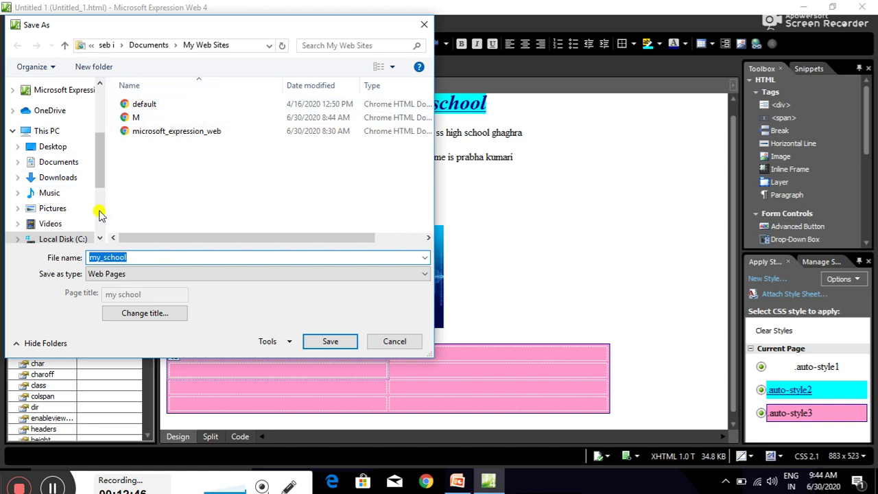
left_click(99, 239)
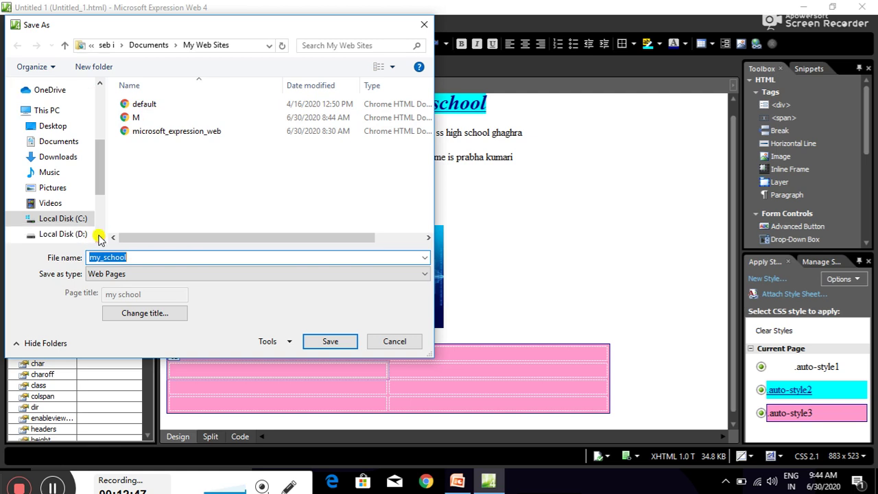
left_click(65, 130)
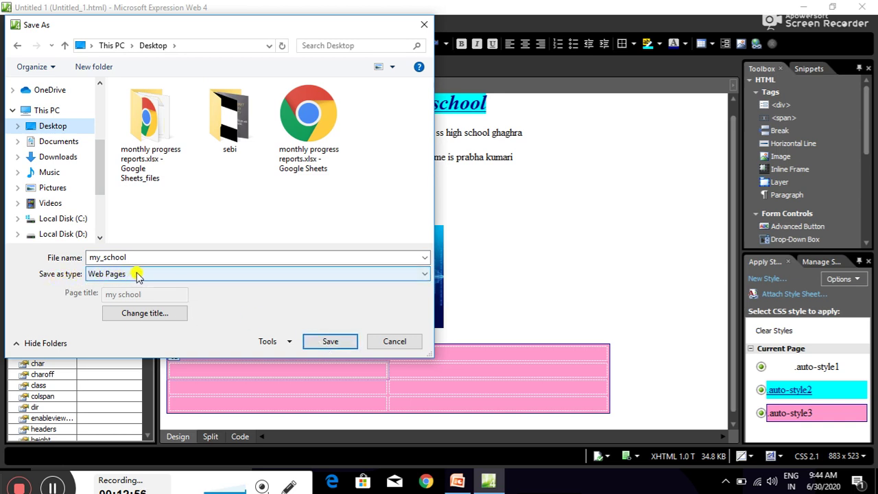
left_click(330, 341)
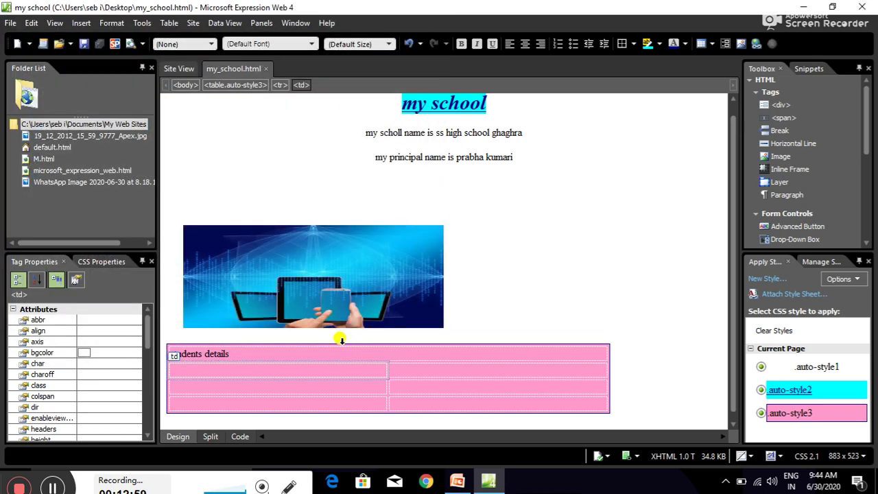
Open my_school.html from the desktop in Chrome and maximize the browser window.
left_click(803, 6)
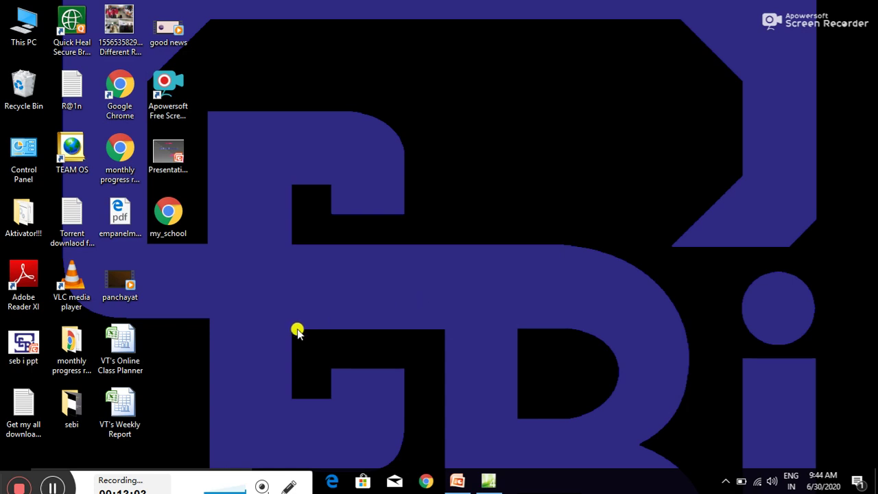
double_click(175, 214)
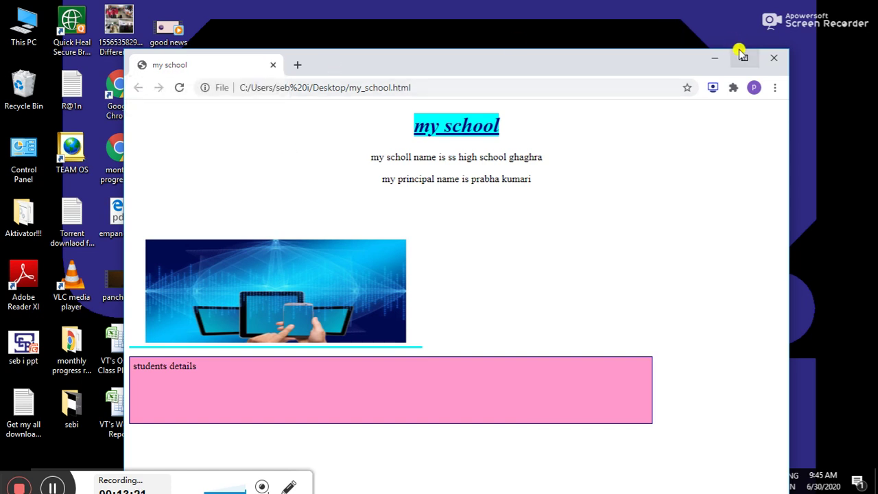
left_click(744, 60)
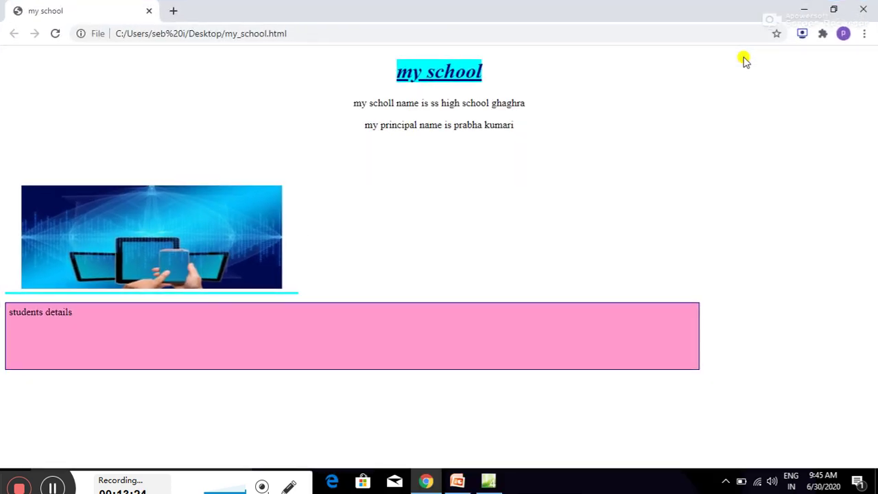